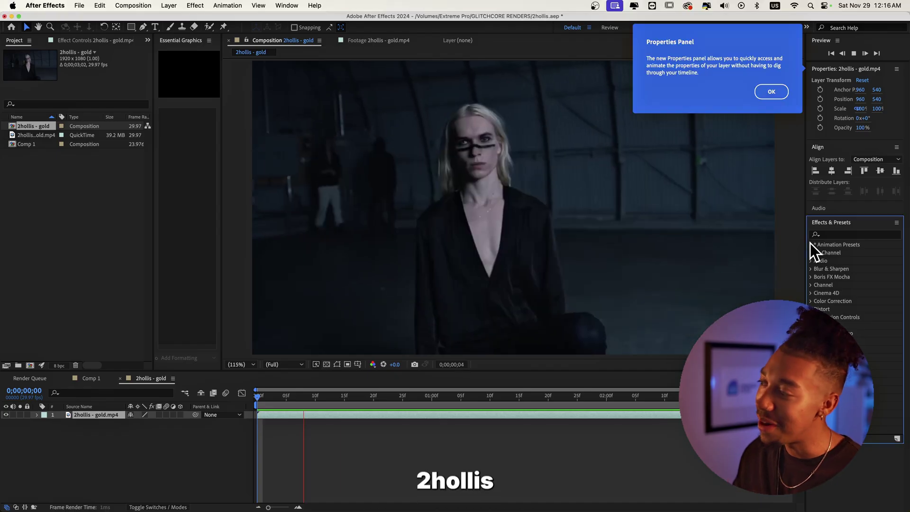
Step: Expand User Presets to the INTERNET CHAOS ELEMENTS collection and dismiss the Properties Panel tip
left_click(811, 245)
left_click(819, 261)
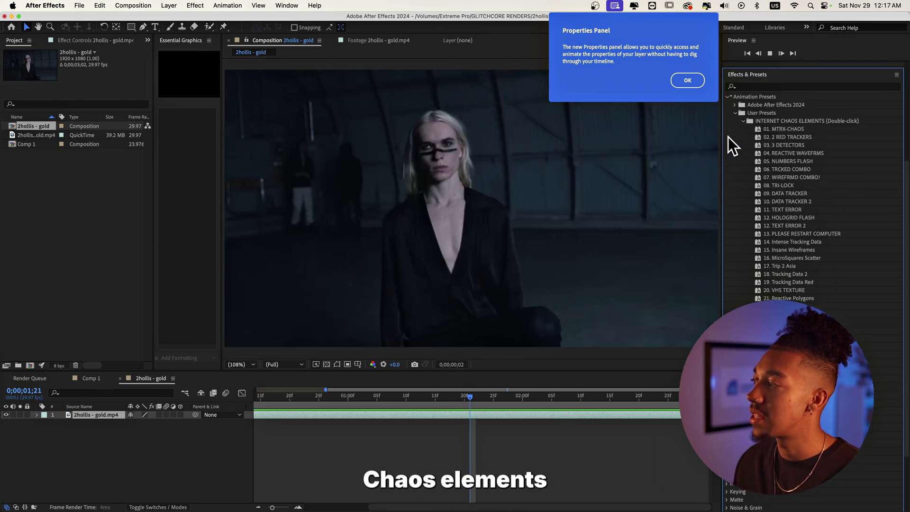
left_click(697, 81)
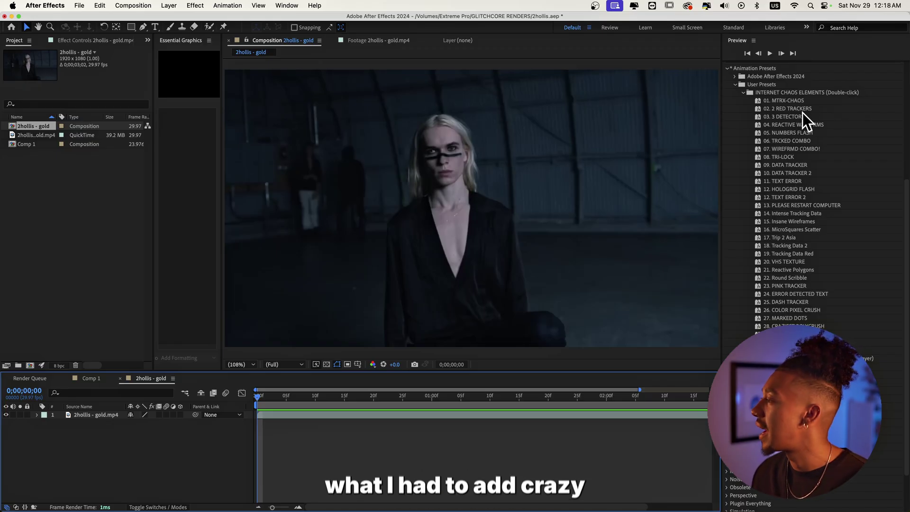
Step: Apply the 02. 2 RED TRACKERS preset and move the trackers up onto the face
double_click(778, 109)
left_click_drag(533, 203, 424, 102)
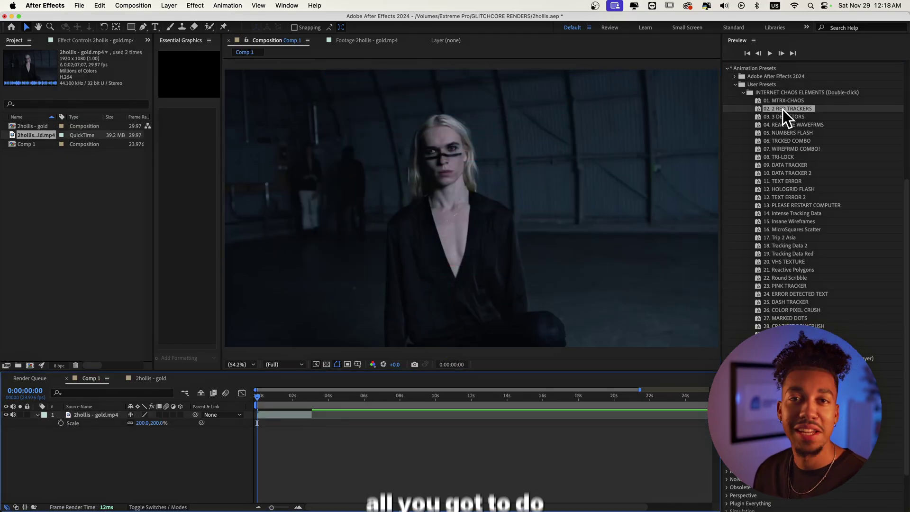
double_click(783, 109)
left_click_drag(508, 252, 472, 159)
key("space")
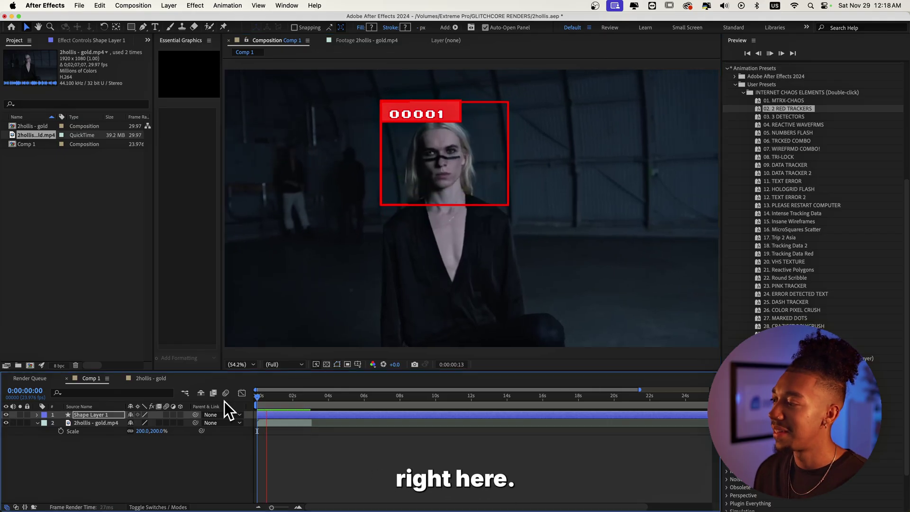
key("space")
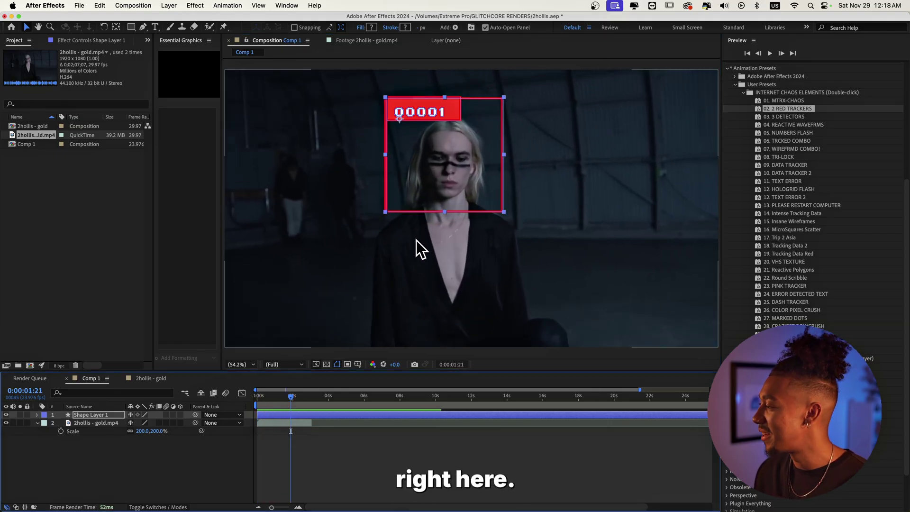
left_click(426, 472)
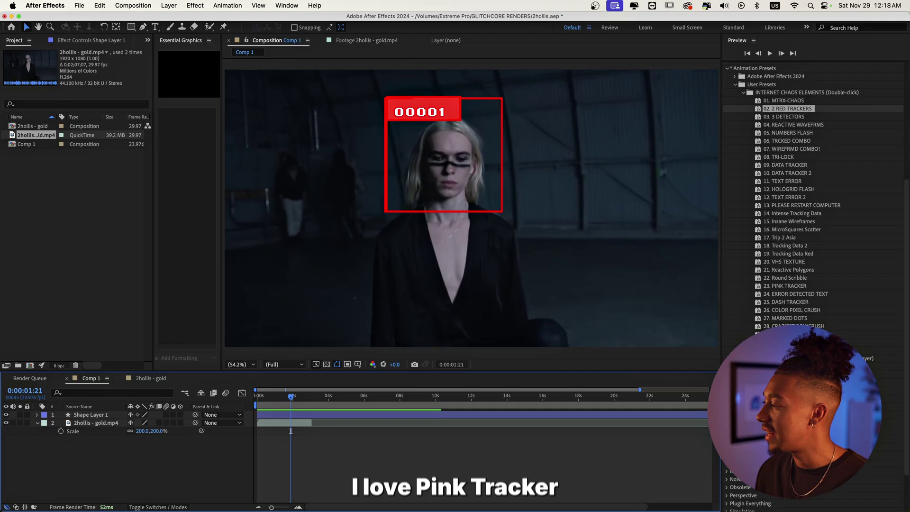
Step: Apply the 23. PINK TRACKER preset and scale it to 181%
double_click(783, 286)
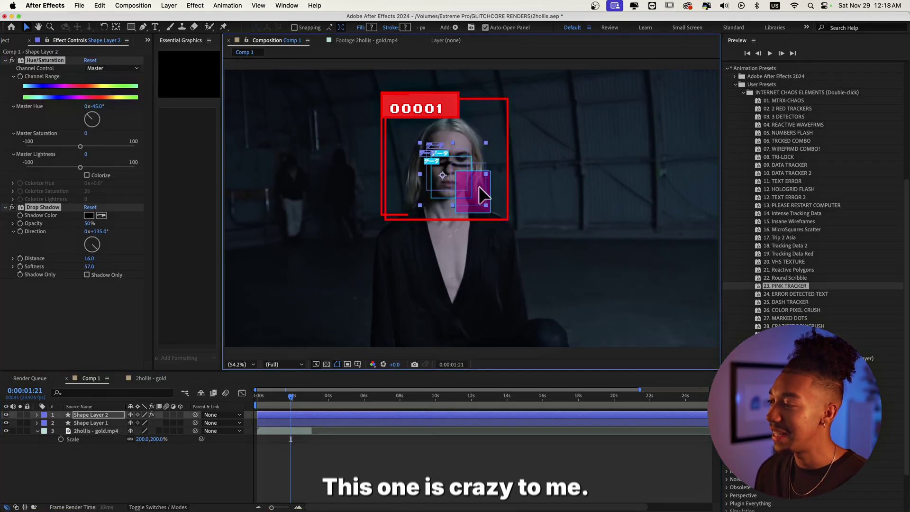
key("s")
left_click_drag(147, 423, 173, 424)
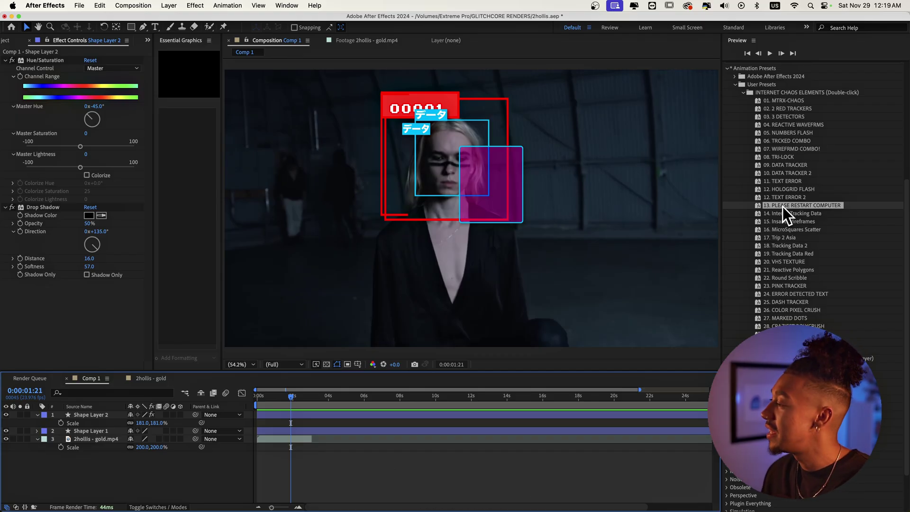
Step: Apply 13. PLEASE RESTART COMPUTER, scale it to 38%, and place it at the upper left
double_click(830, 205)
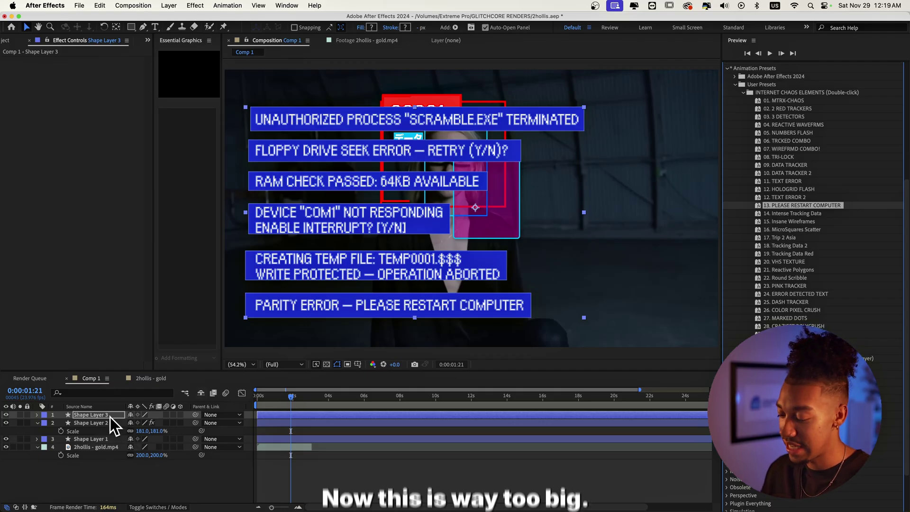
key("s")
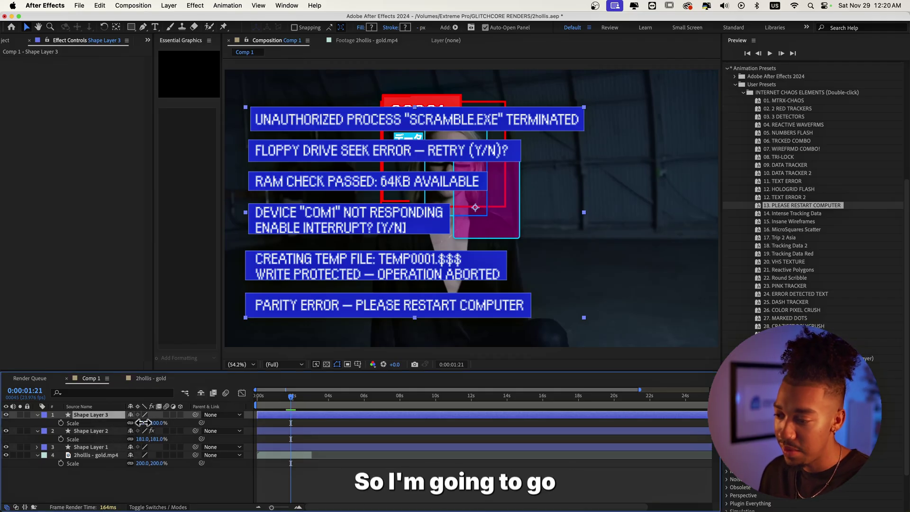
left_click_drag(142, 422, 111, 424)
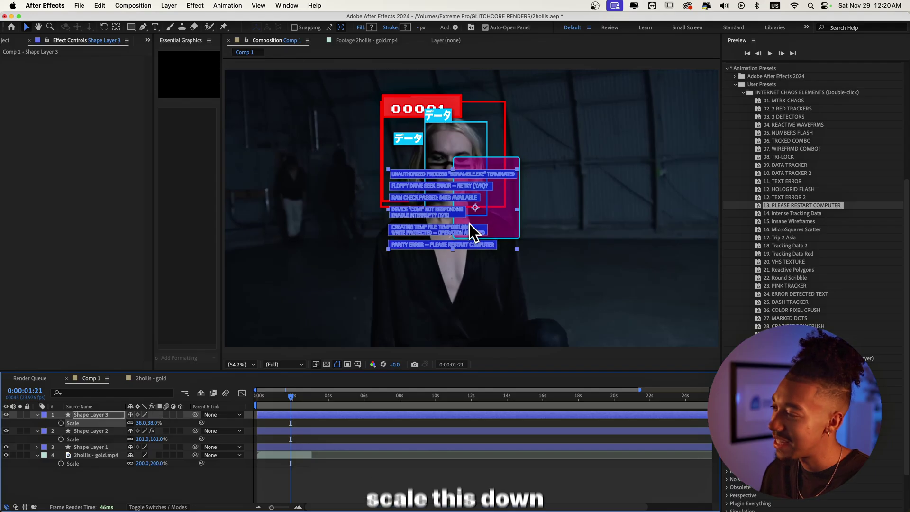
left_click_drag(437, 221, 287, 142)
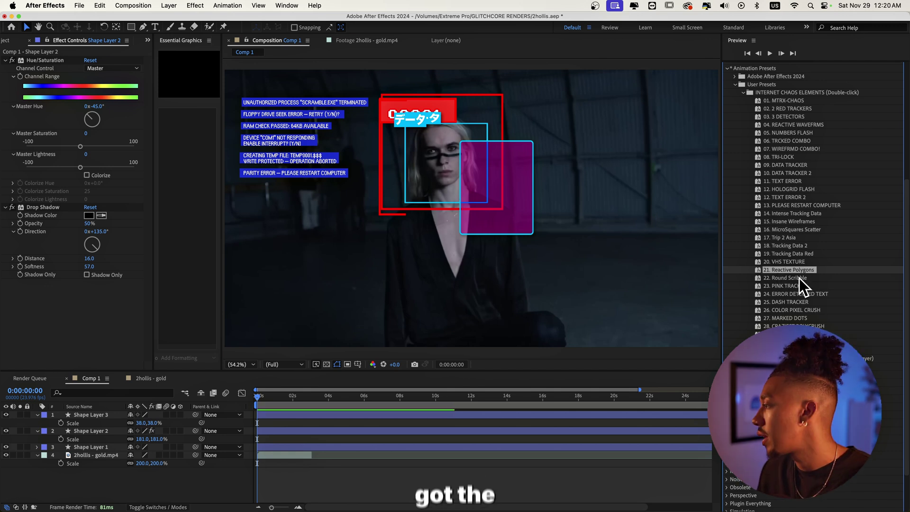
Step: Apply the Reactive Polygons preset and preview its wireframe line animation
double_click(799, 271)
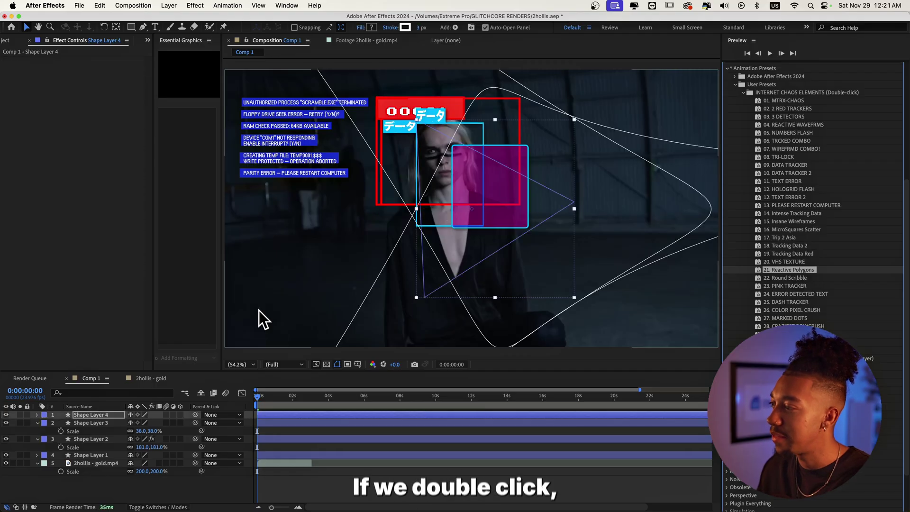
key("space")
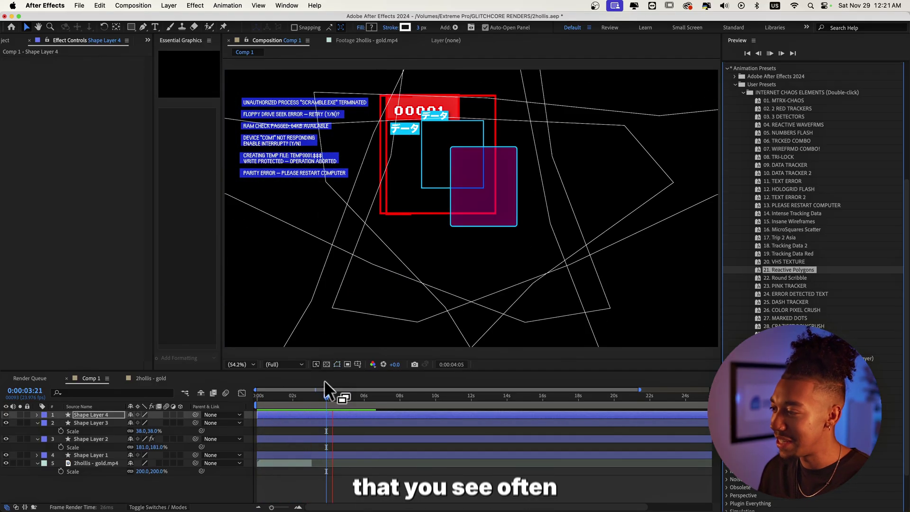
key("space")
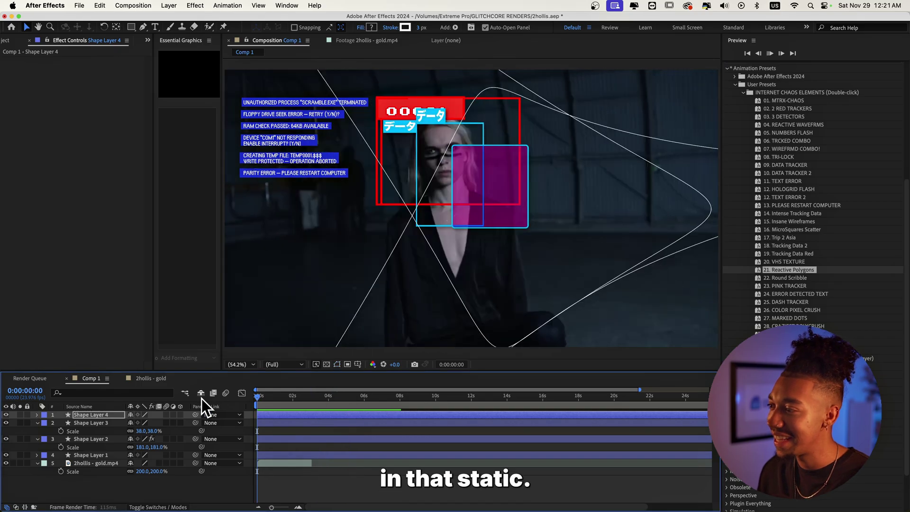
key("space")
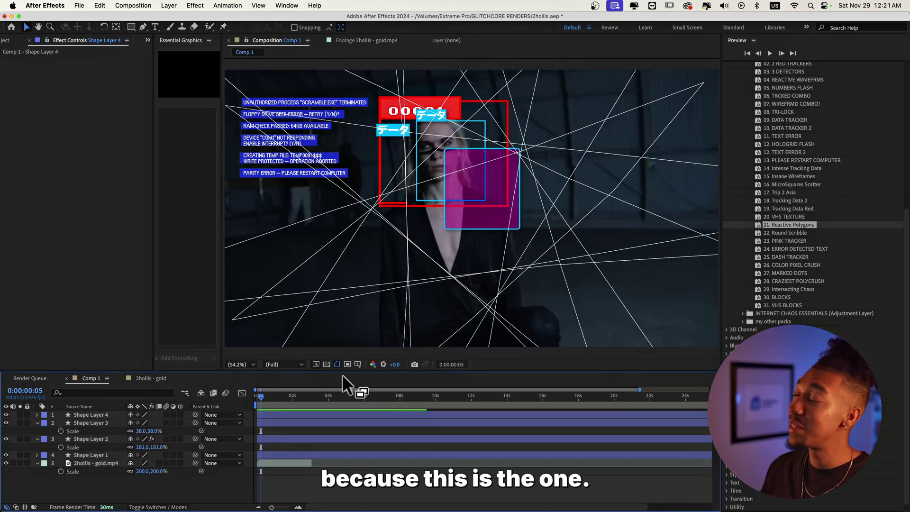
Step: Apply the VHS BLOCKS preset and move the glitch blocks to the right side
left_click(779, 306)
double_click(780, 306)
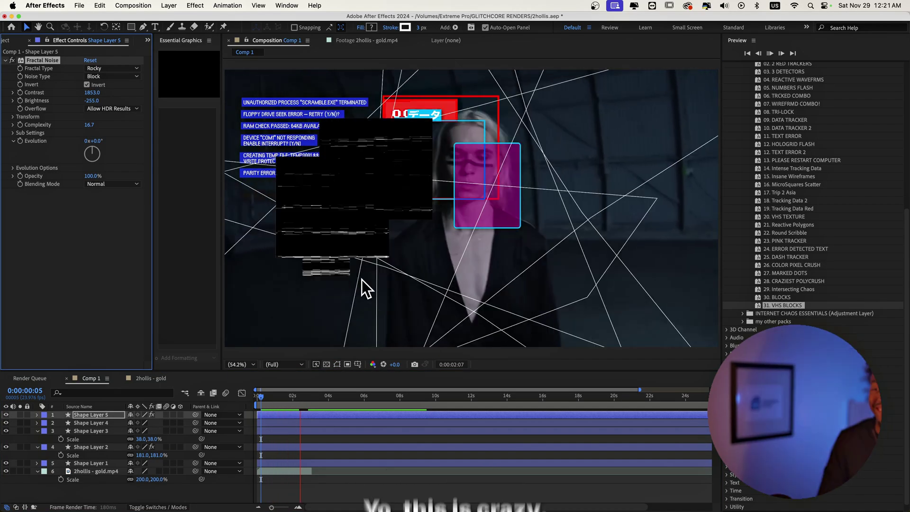
key("space")
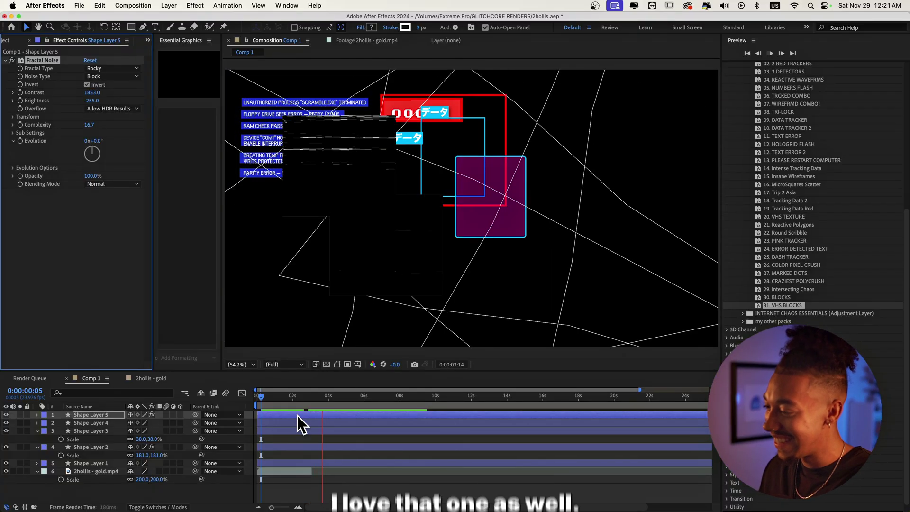
key("Home")
key("space")
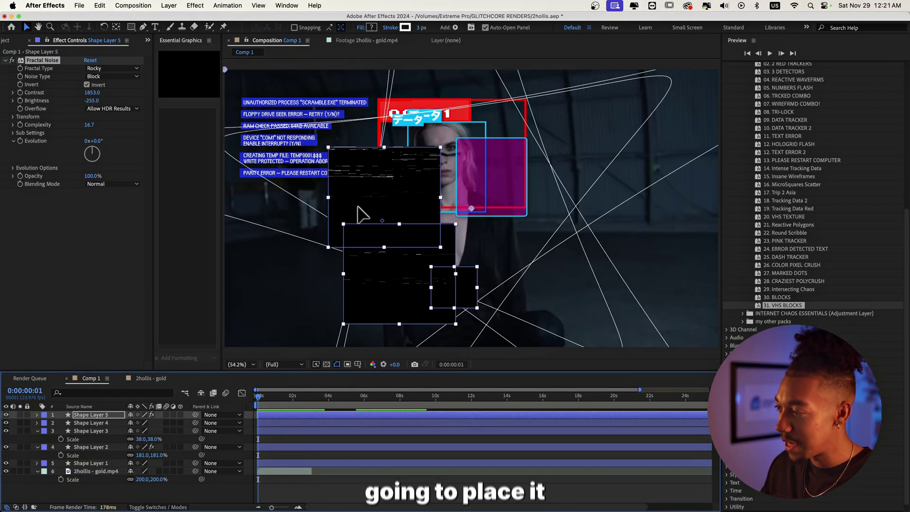
left_click_drag(358, 207, 586, 217)
key("space")
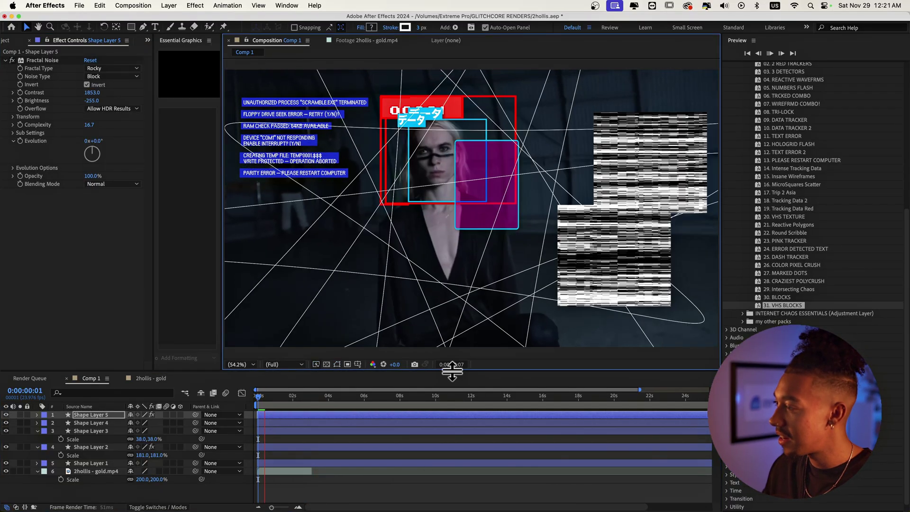
Step: Apply the Intense Tracking Data preset and preview the tracking squares at 50% view
left_click(792, 168)
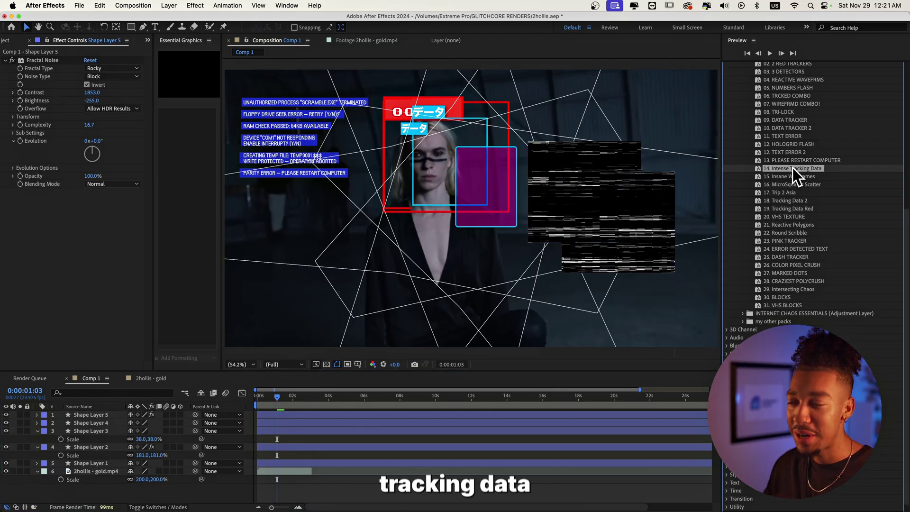
double_click(793, 169)
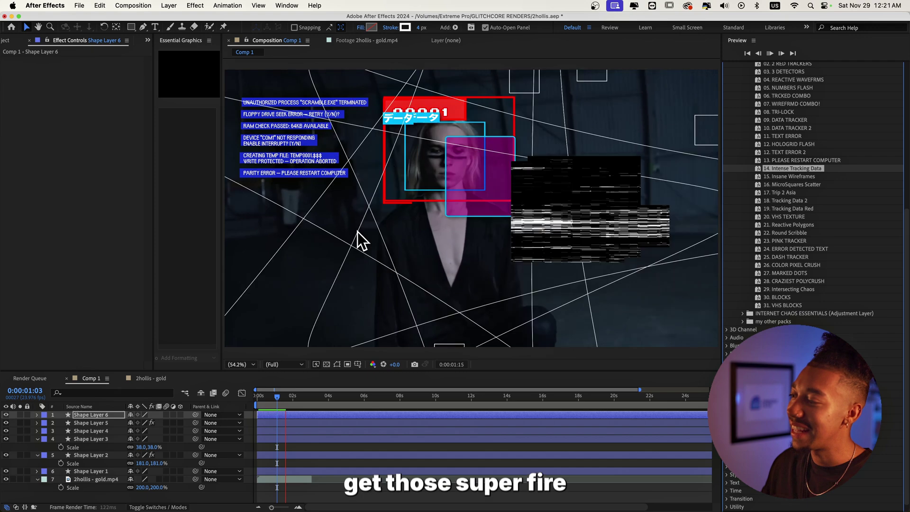
key("space")
key("comma")
key("period")
key("period")
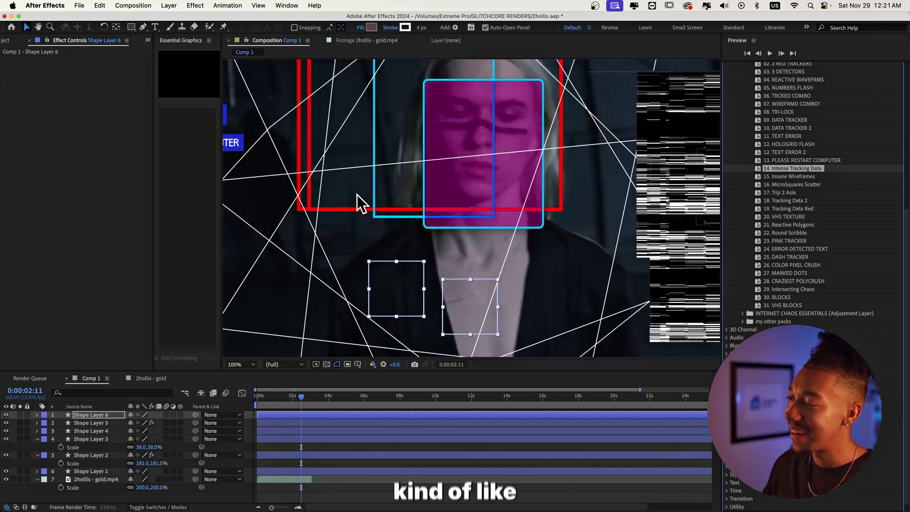
key("comma")
key("comma")
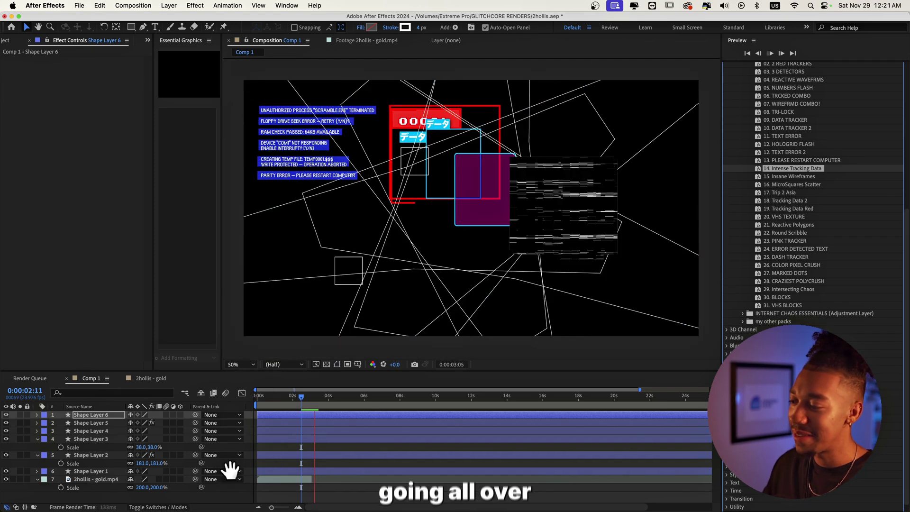
key("Home")
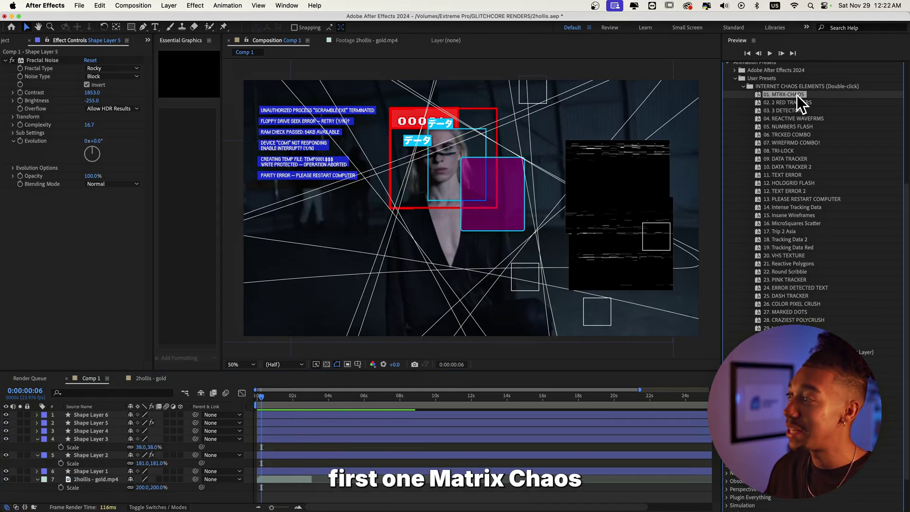
Step: Add the MTRX-CHAOS overlay and move its scribble to the lower left
left_click_drag(797, 96, 430, 246)
key("space")
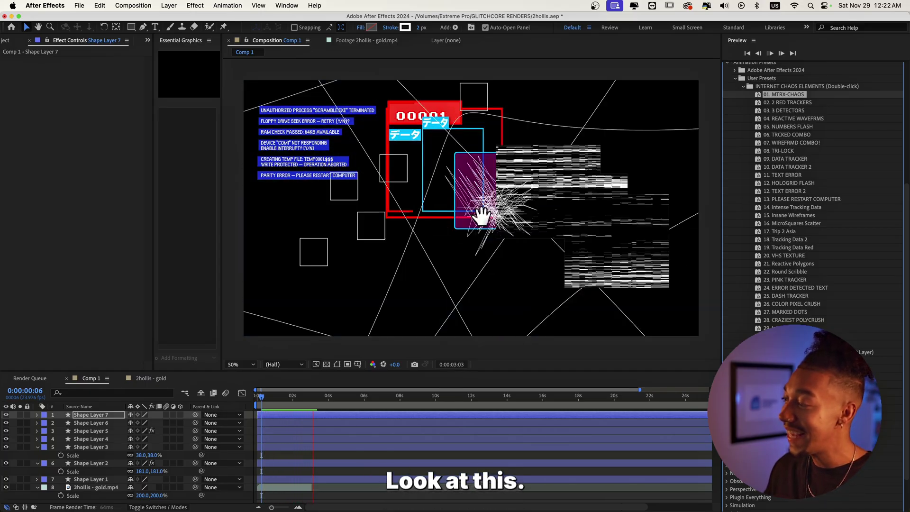
mouse_move(497, 214)
left_mouse_down()
mouse_move(185, 326)
mouse_move(321, 278)
left_mouse_up()
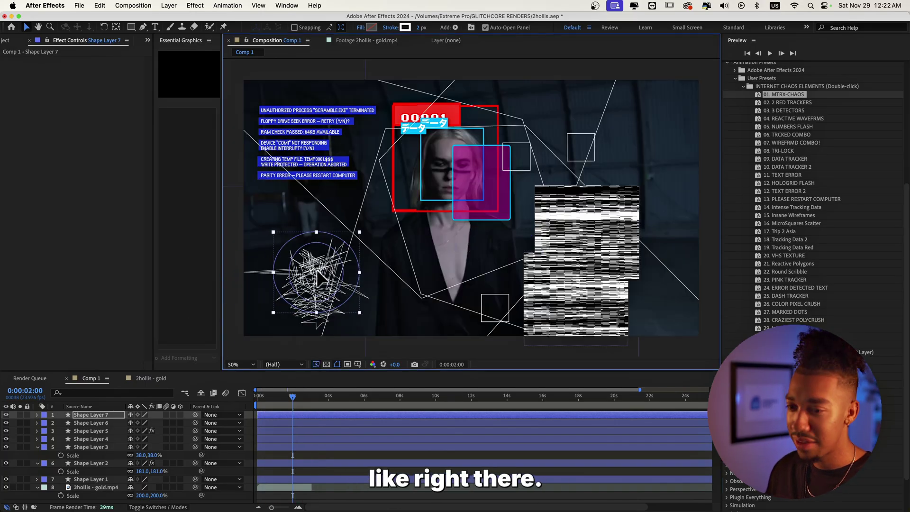
key("Home")
key("space")
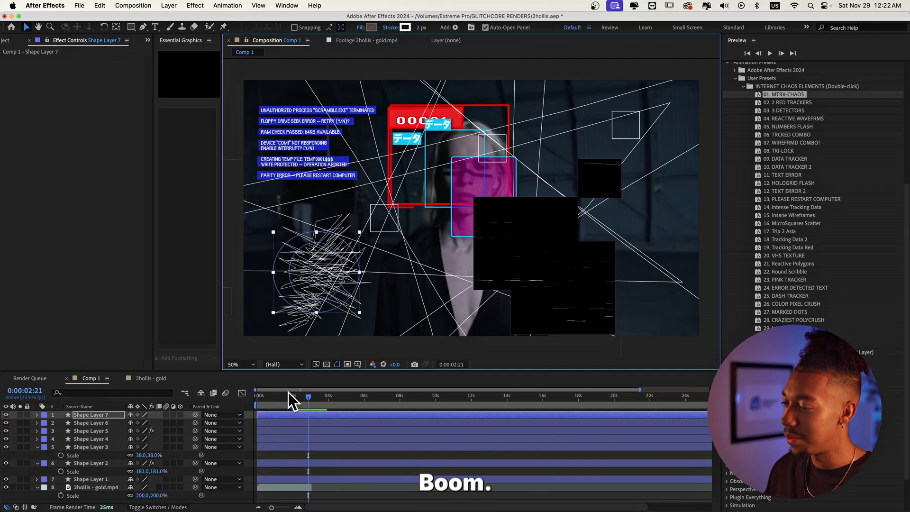
left_click(309, 492)
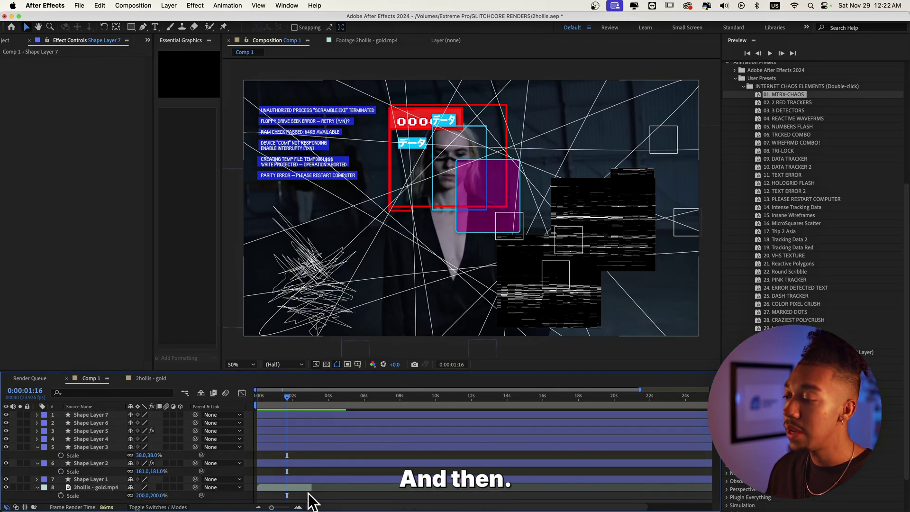
Step: Apply 11. TEXT ERROR, scale it to 57%, and move the bars below the face
double_click(785, 177)
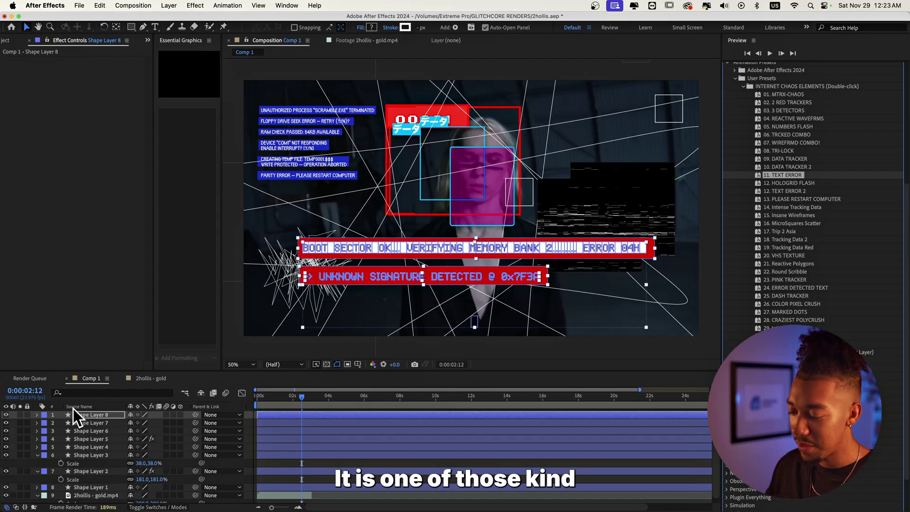
key("s")
left_click(138, 425)
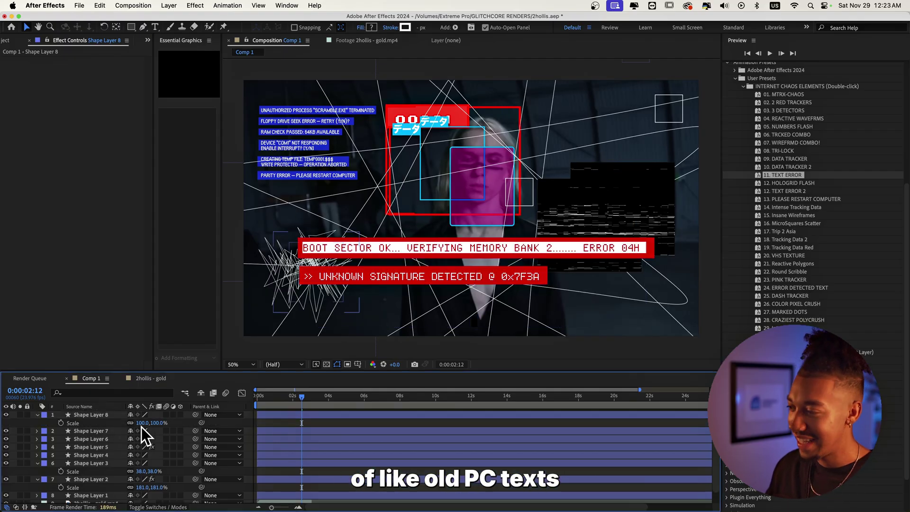
left_click_drag(141, 425, 121, 426)
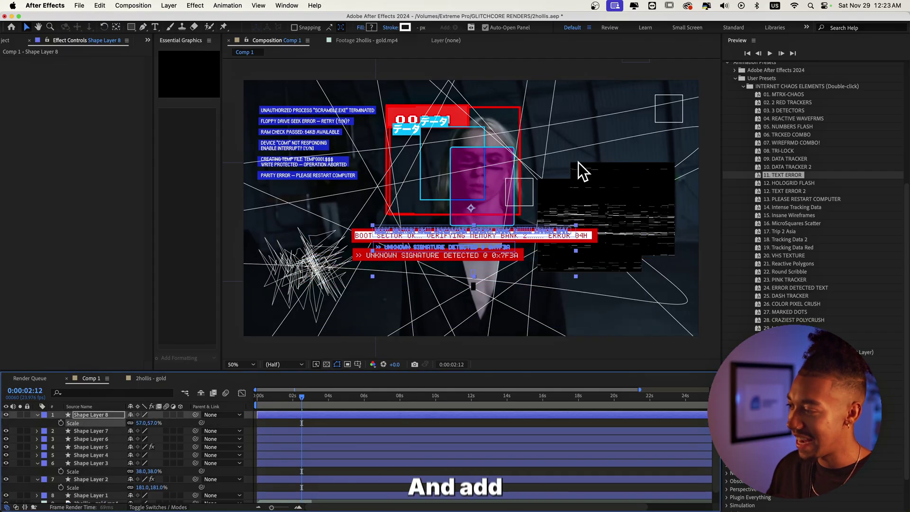
left_click_drag(459, 229, 407, 275)
left_click(209, 497)
key("space")
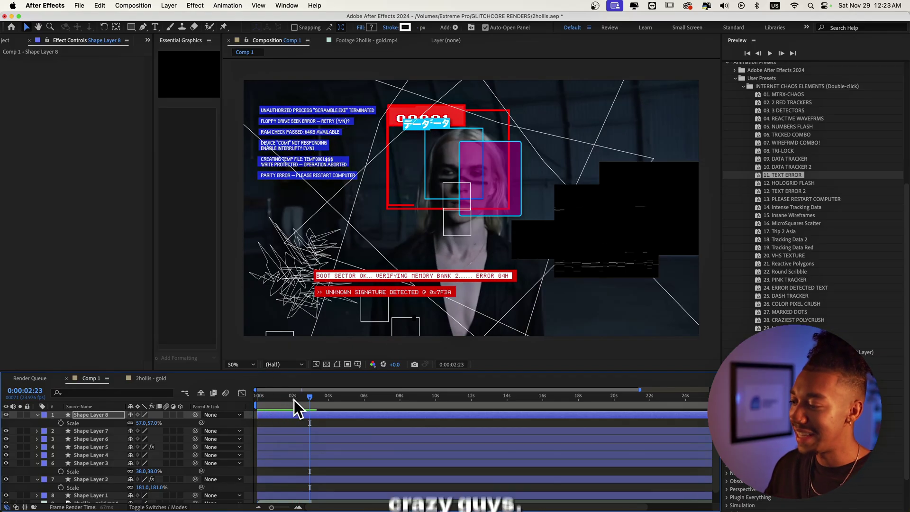
key("space")
key("space")
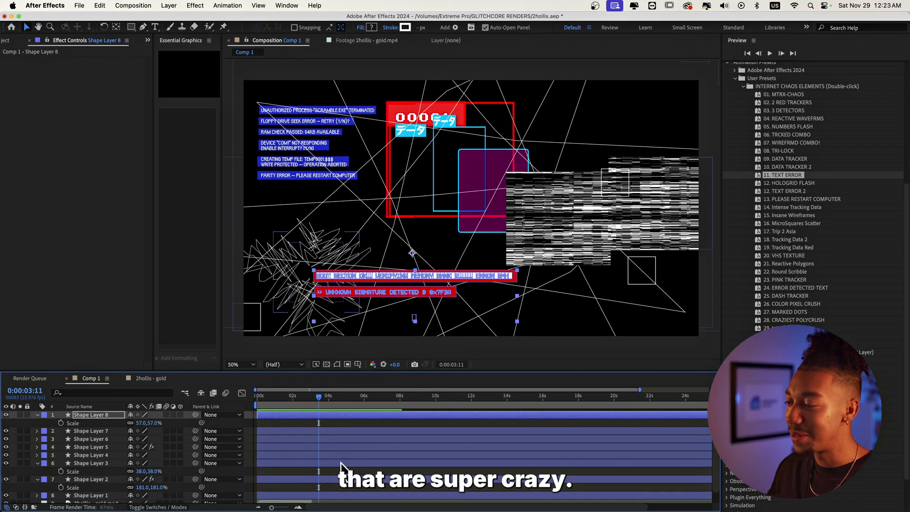
left_click(319, 397)
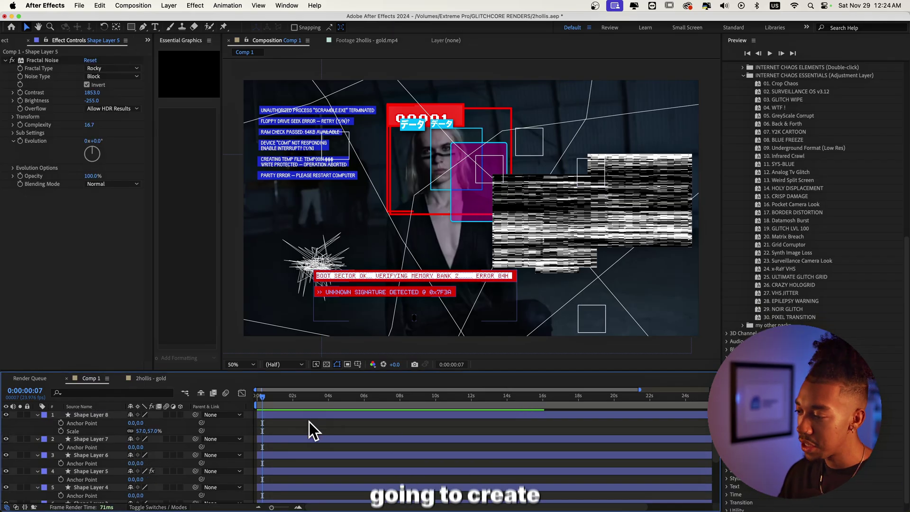
Step: Add a new adjustment layer carrying the 01. Crop Chaos preset
key("super+alt+y")
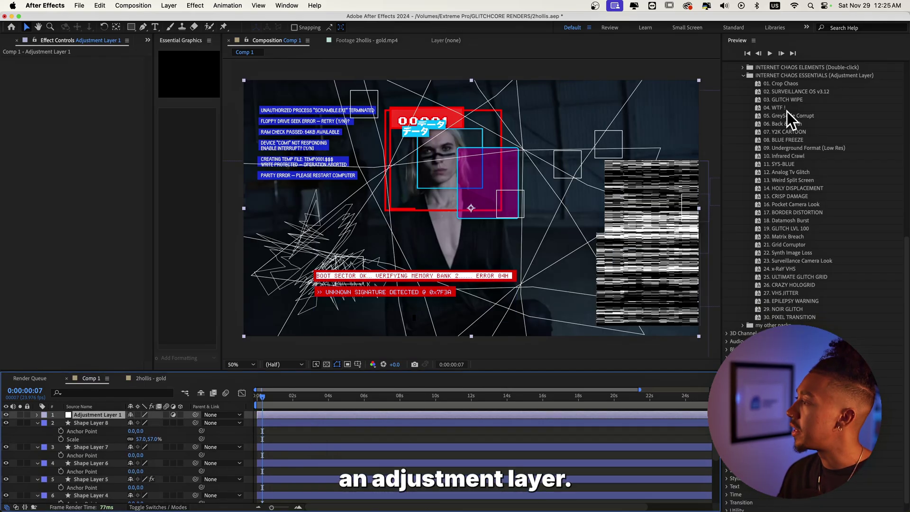
double_click(781, 84)
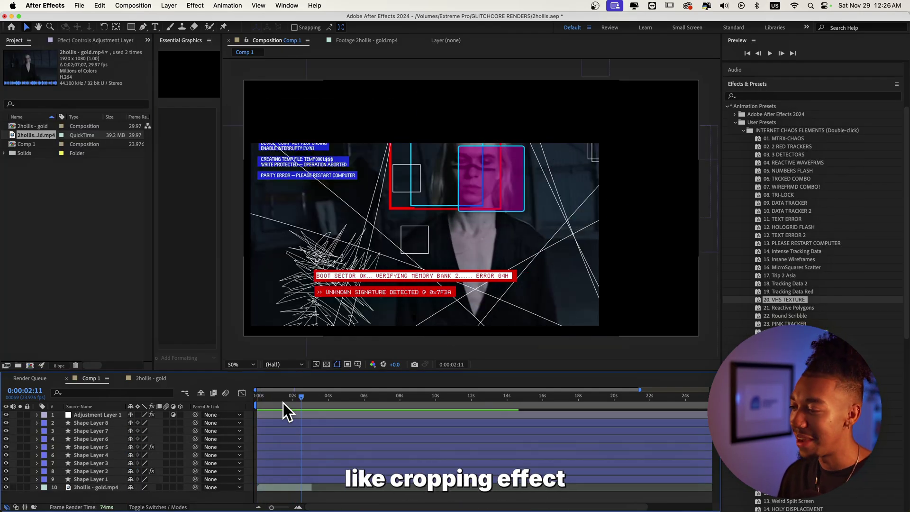
left_click(280, 487)
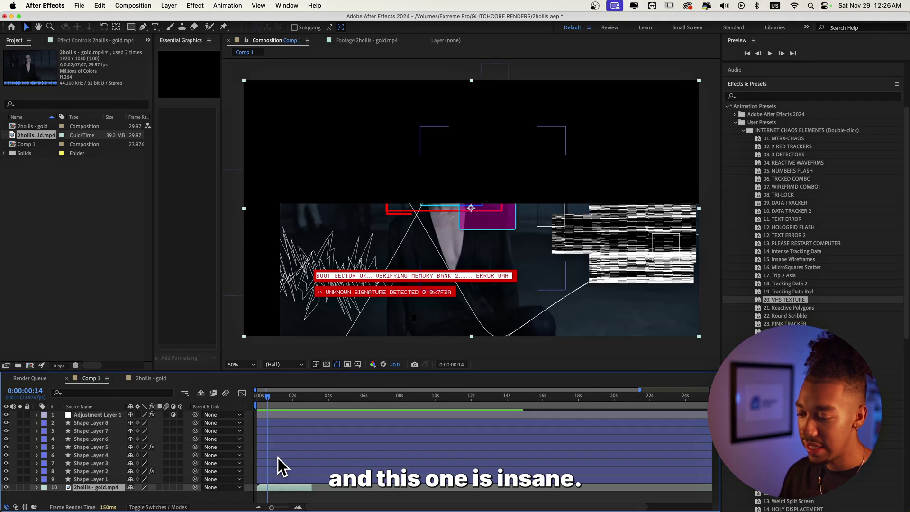
key("space")
key("space")
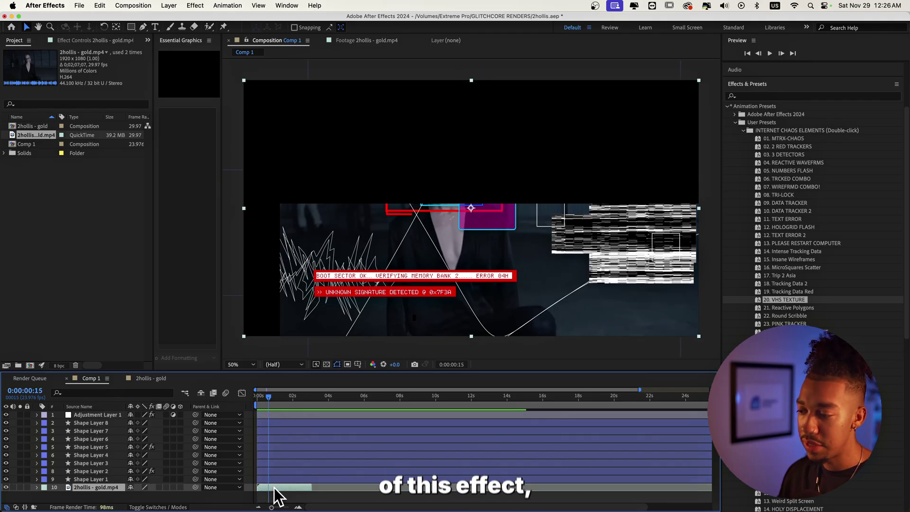
Step: Duplicate the 2hollis footage, shorten the copy's out point, and delete the adjustment layer
key("super+d")
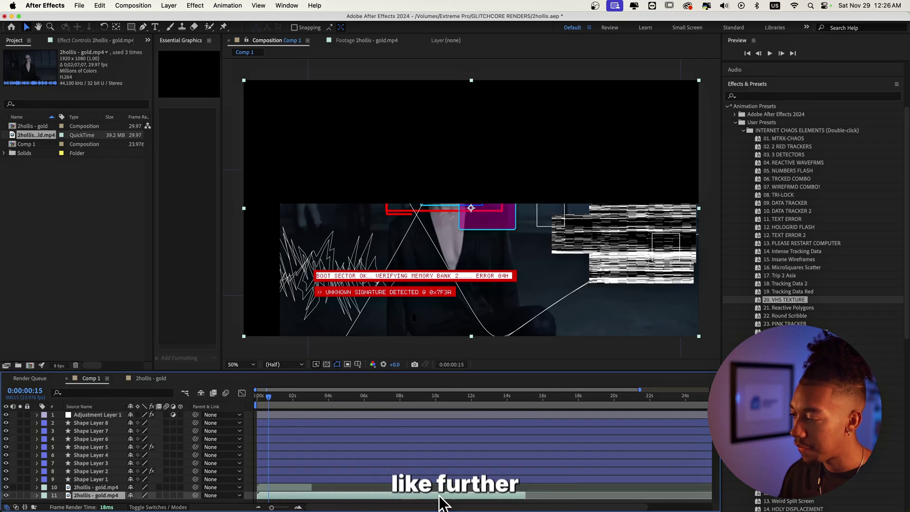
left_click_drag(398, 496, 352, 496)
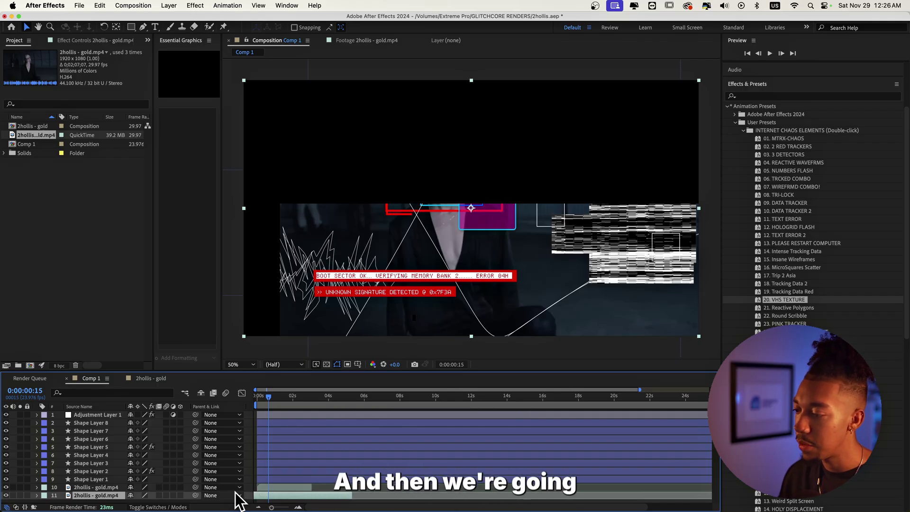
left_click(261, 488)
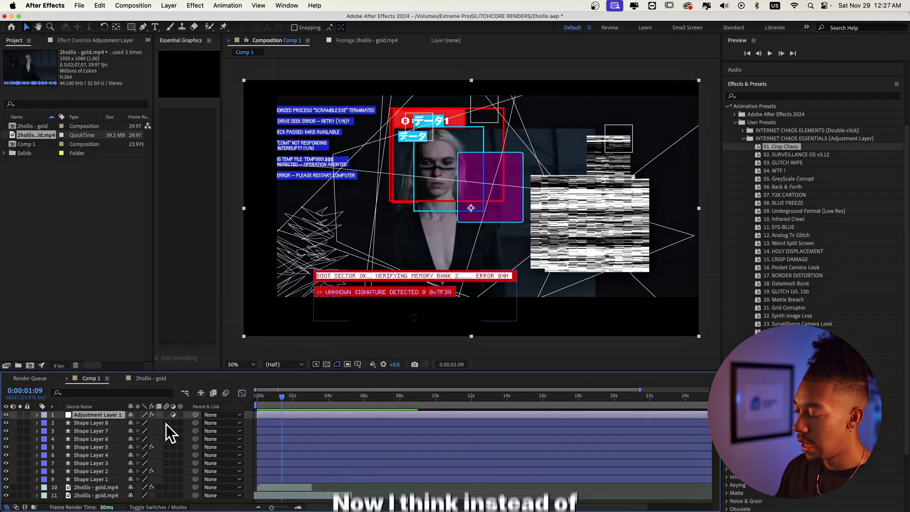
left_click(116, 416)
key("Delete")
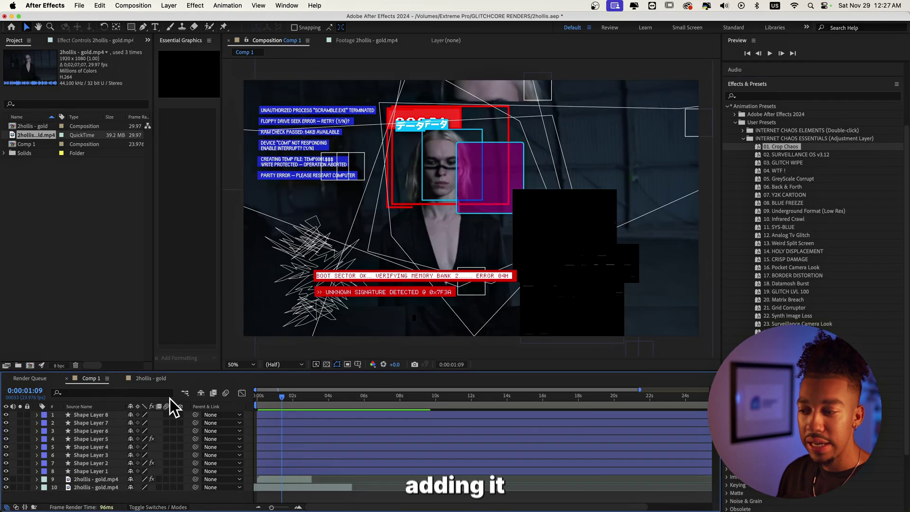
Step: Preview the comp from the start with the cropped footage copy
left_click(258, 394)
left_click(275, 479)
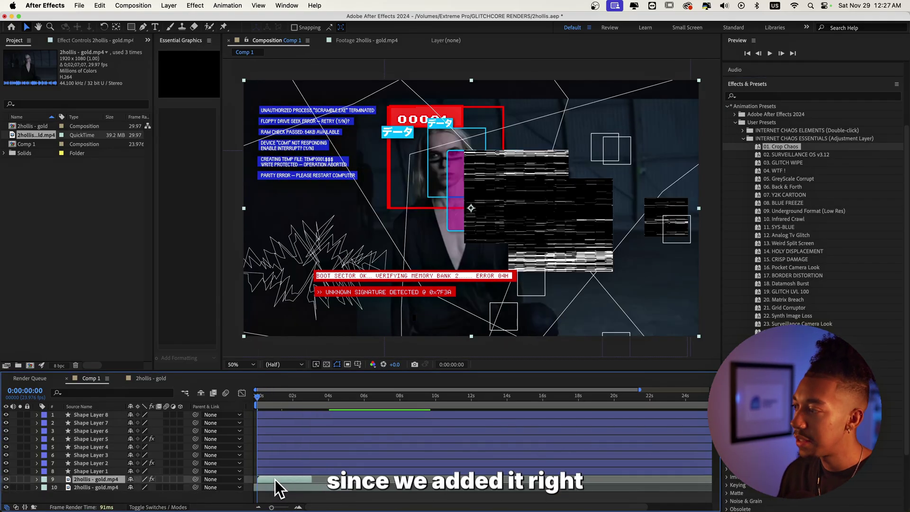
key("space")
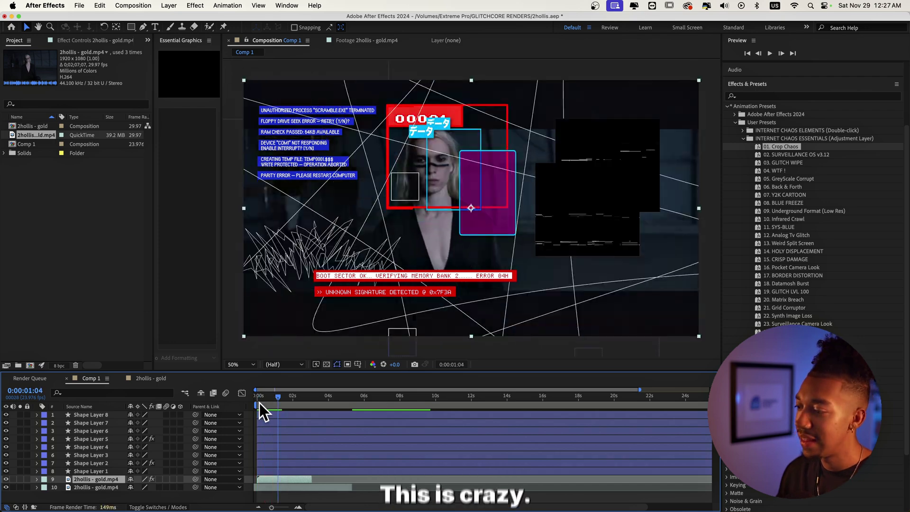
key("space")
key("space")
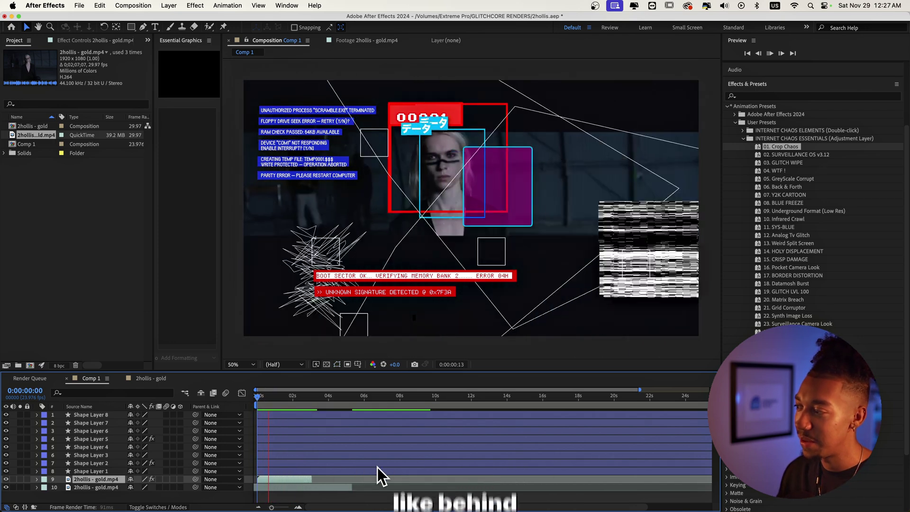
left_click(301, 486)
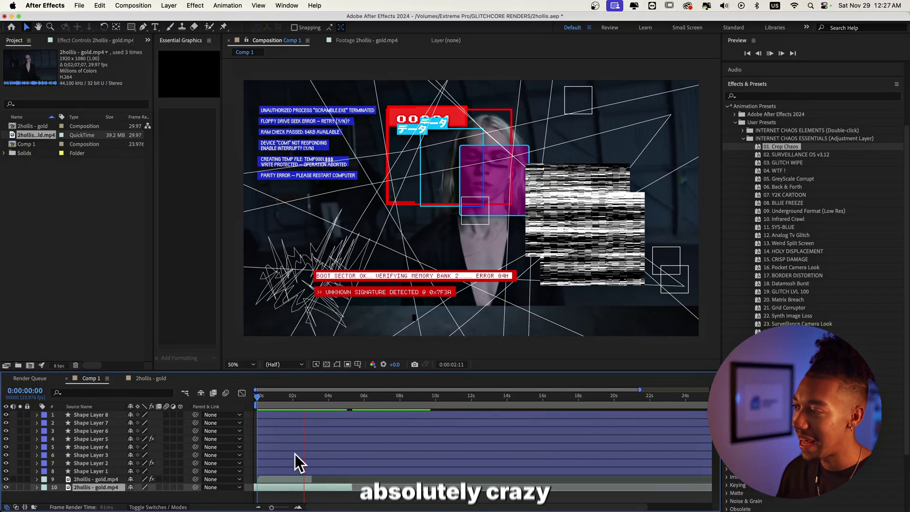
key("space")
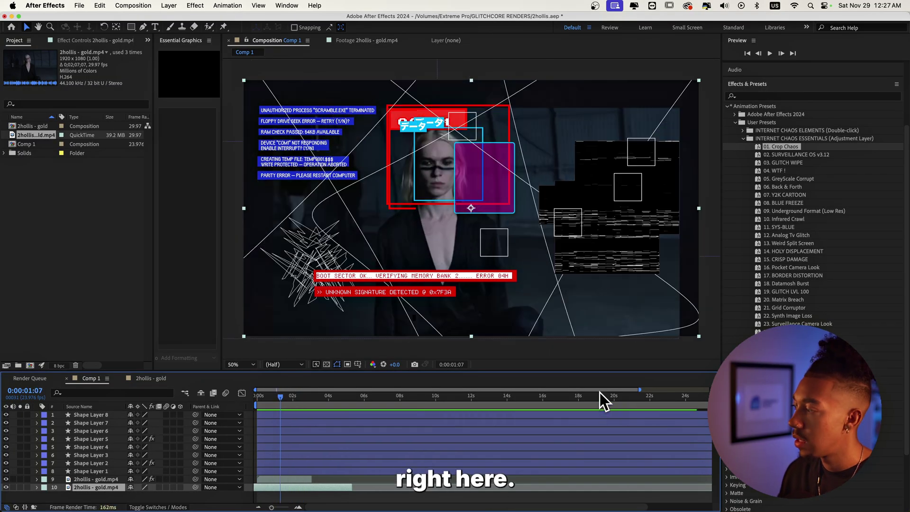
Step: Apply 20. VHS TEXTURE and move its Solid 1 layer beneath the footage
left_click(266, 496)
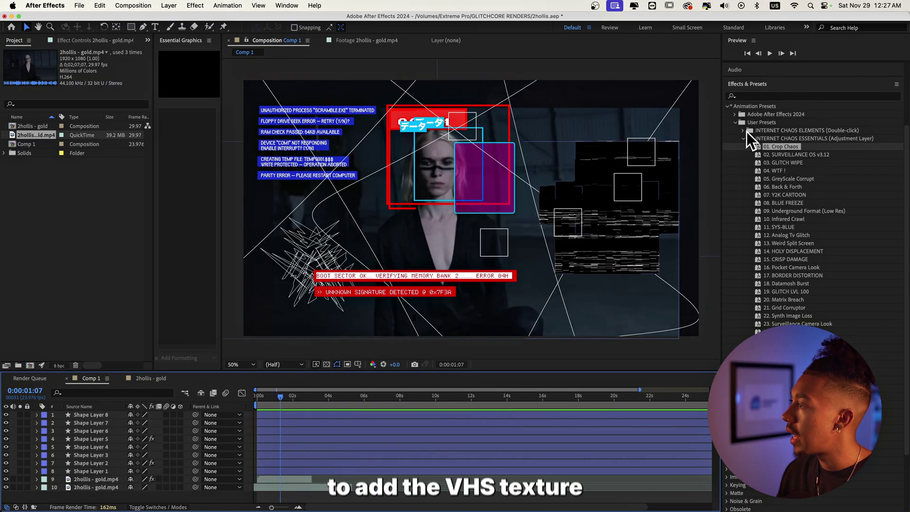
left_click(744, 131)
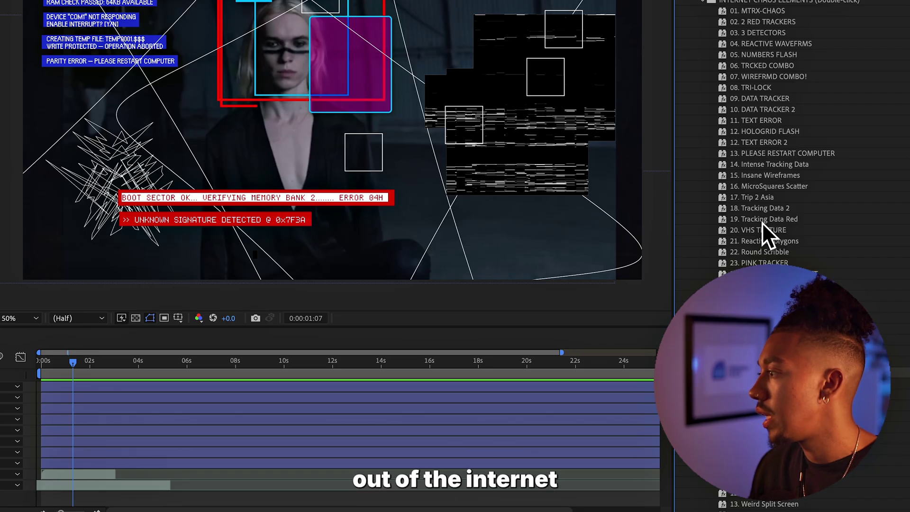
double_click(787, 300)
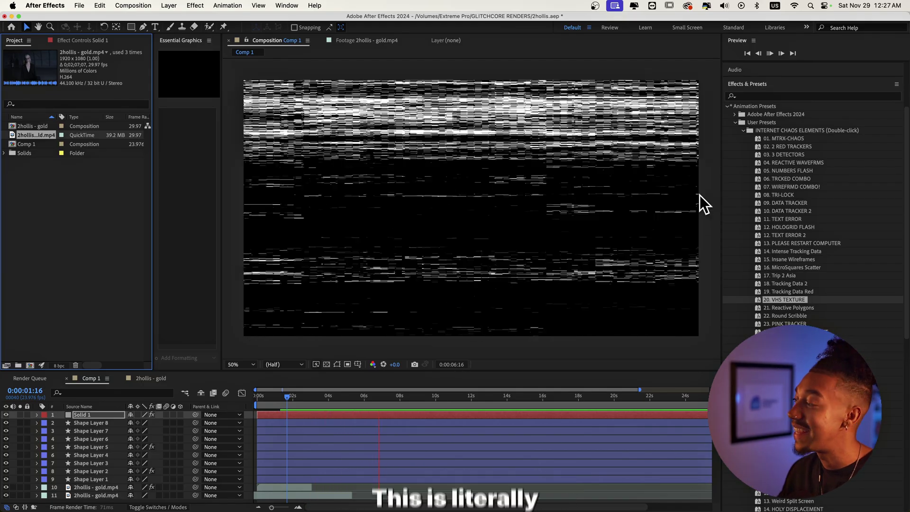
key("space")
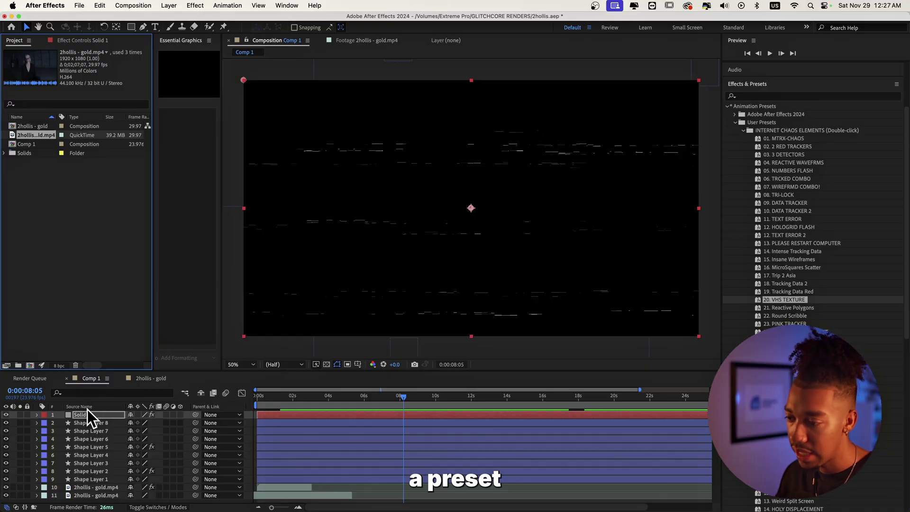
left_click_drag(87, 410, 100, 499)
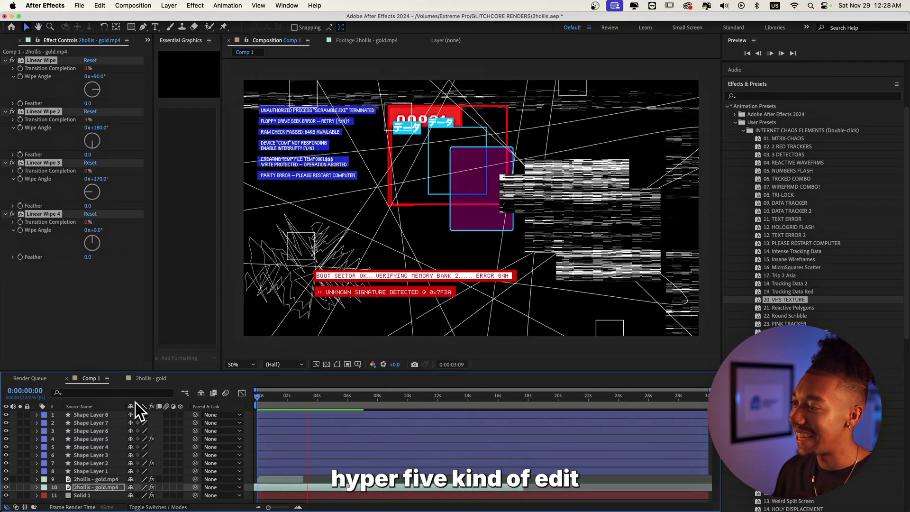
left_click(102, 495)
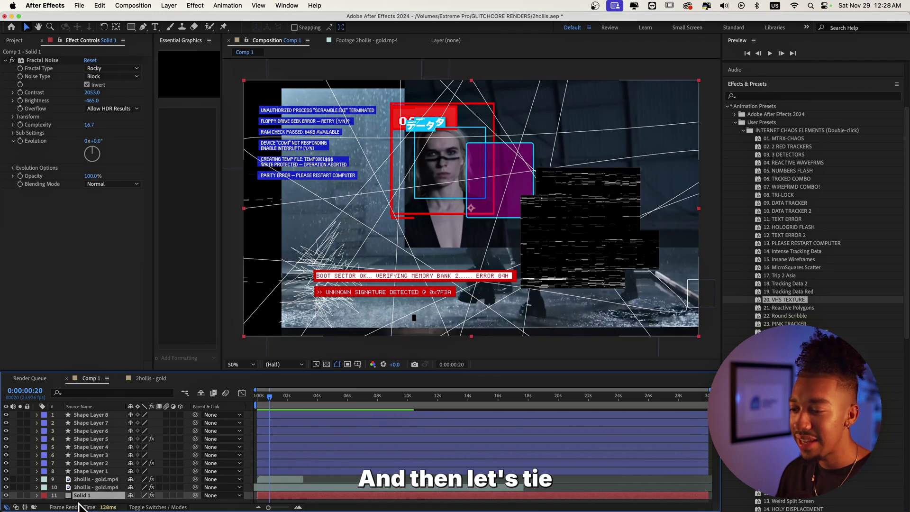
Step: Create an adjustment layer at the top and apply 05. GreyScale Corrupt to it
key("super+alt+y")
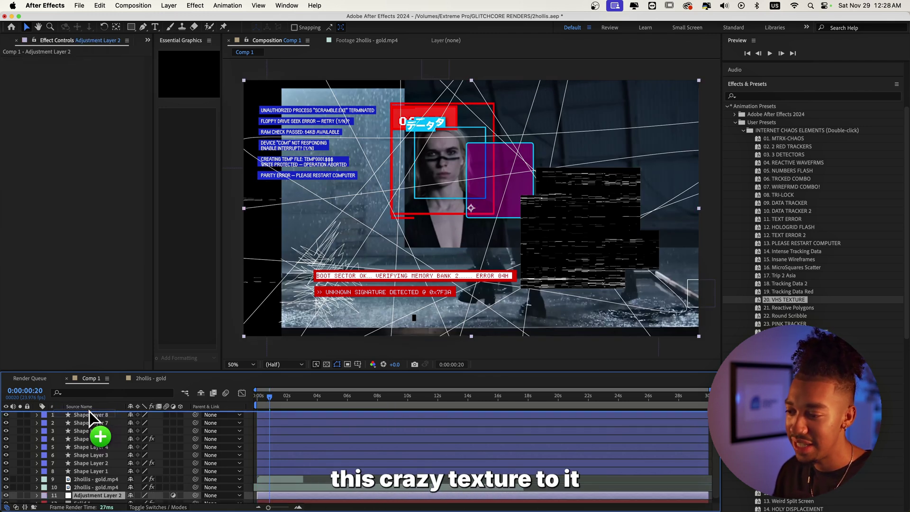
left_click_drag(89, 411, 89, 411)
key("Home")
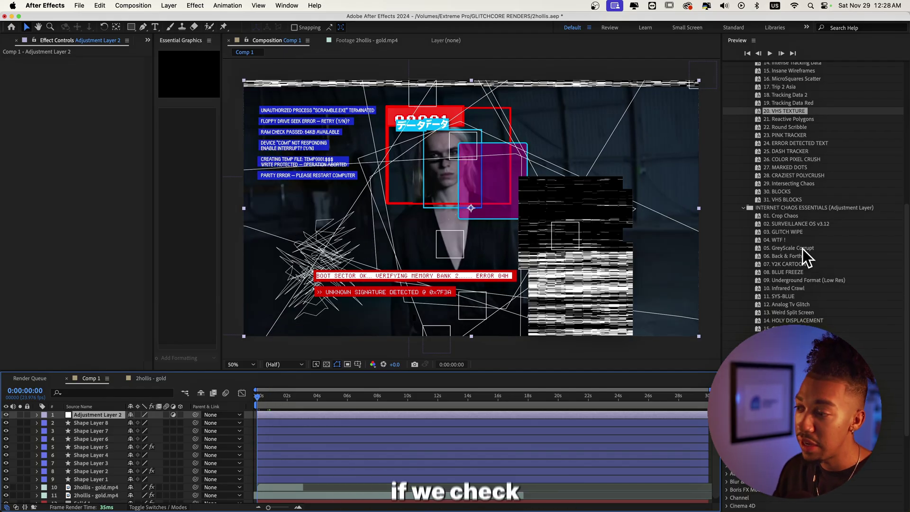
left_click_drag(804, 249, 780, 246)
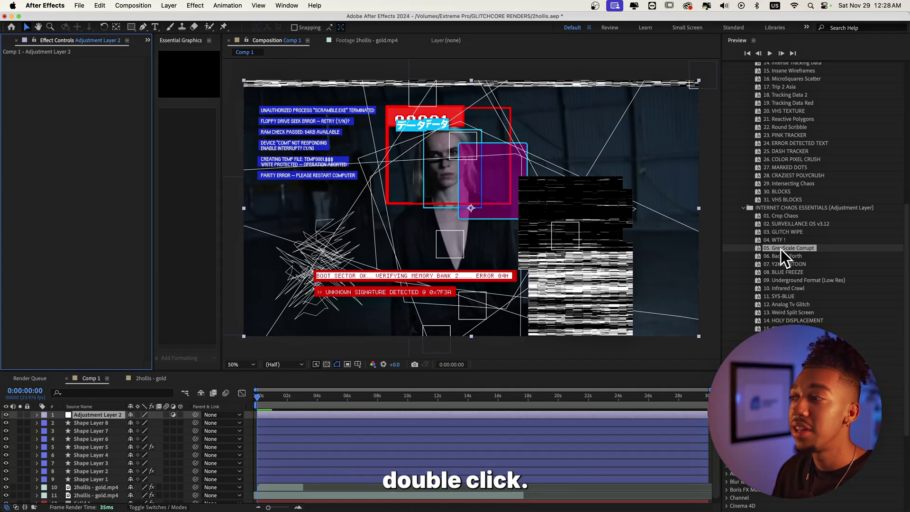
double_click(781, 248)
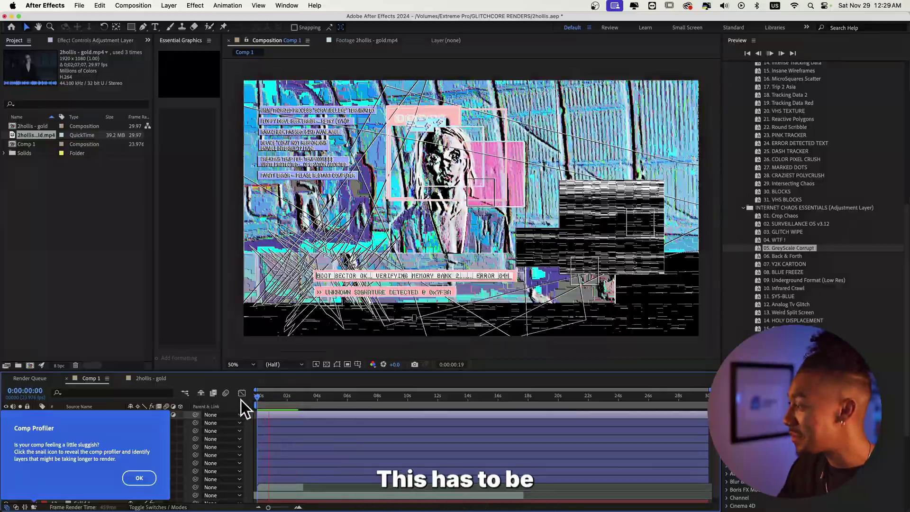
key("space")
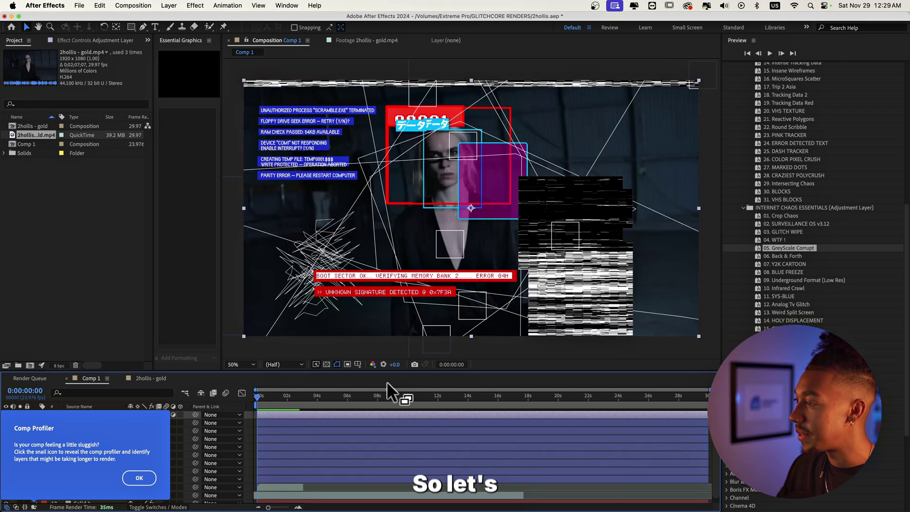
Step: Apply the 07. Y2K CARTOON preset and preview its green matrix-style glitch
left_click(778, 264)
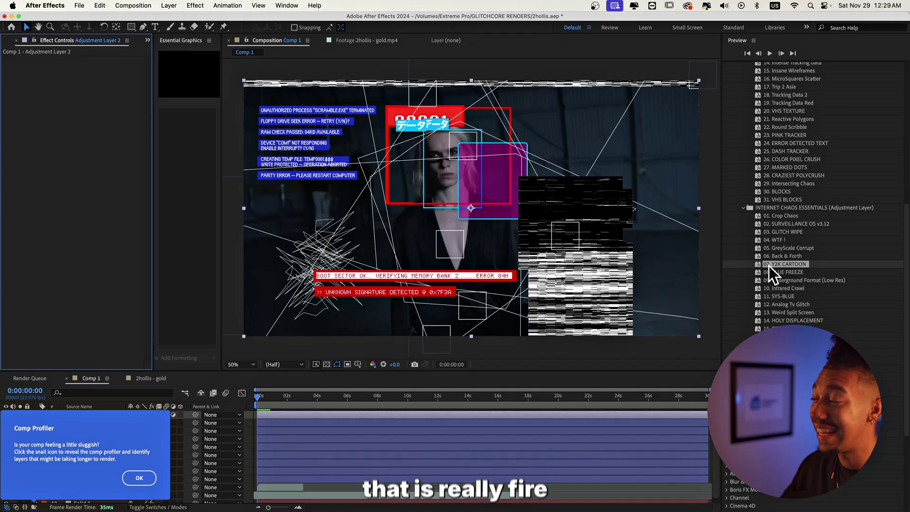
scroll(769, 266, "down", 3)
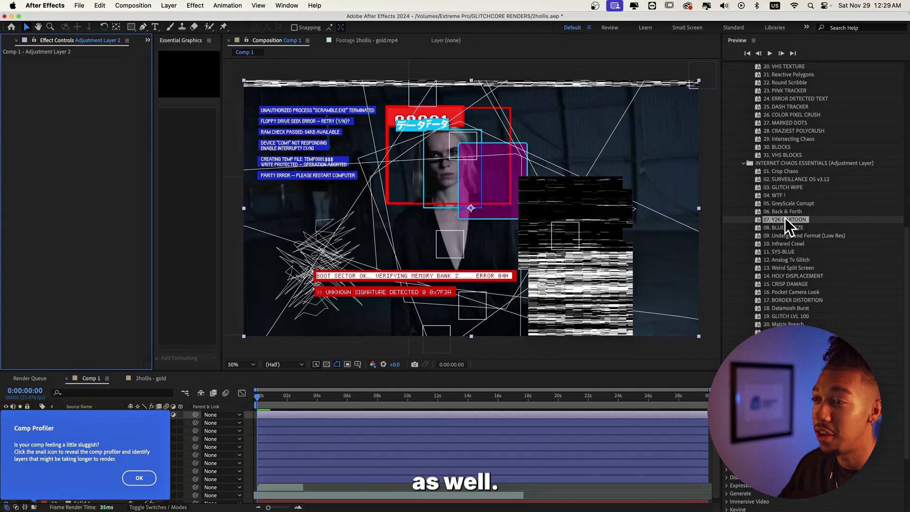
double_click(785, 218)
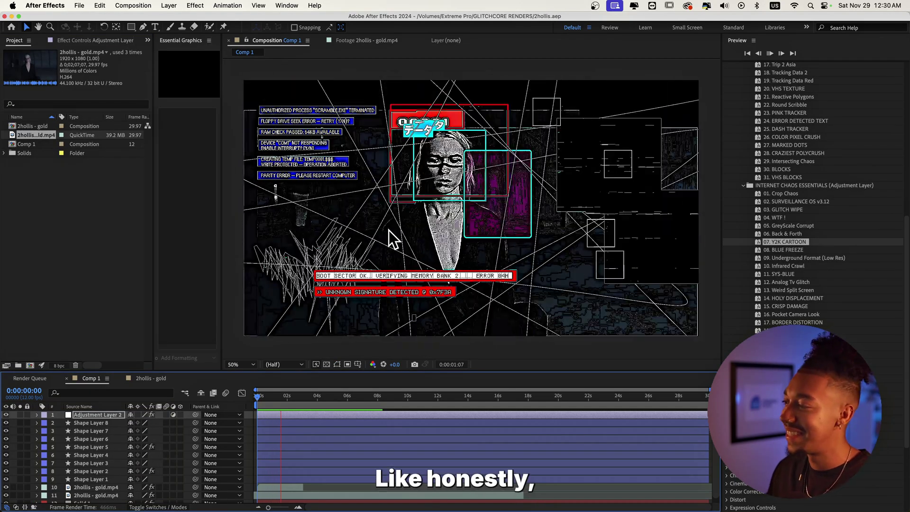
left_click_drag(291, 399, 285, 398)
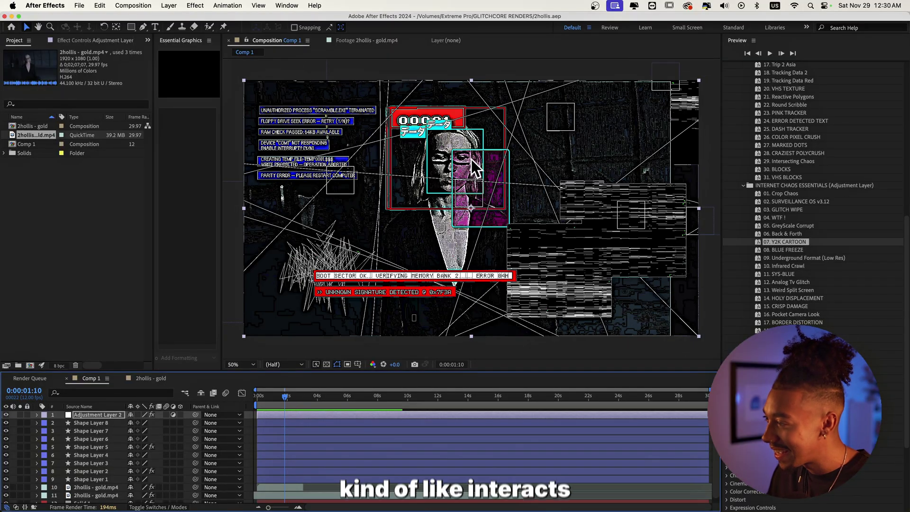
key("space")
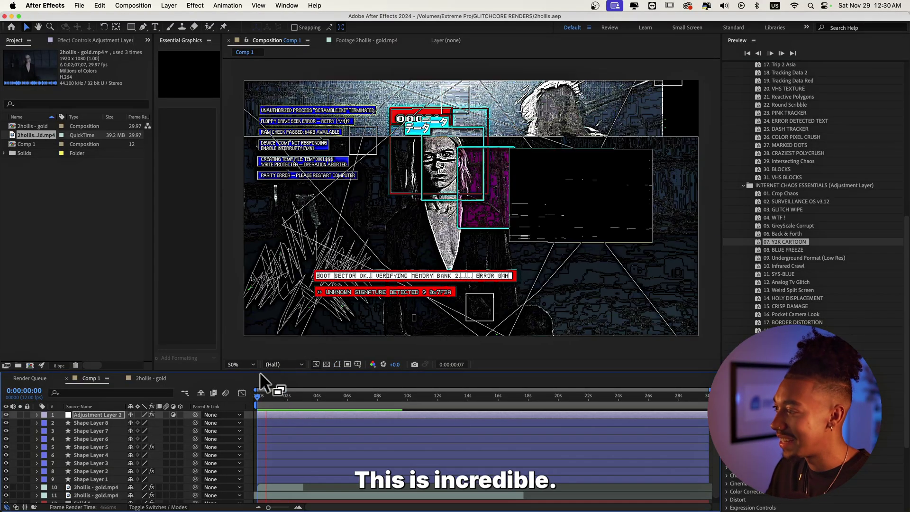
key("space")
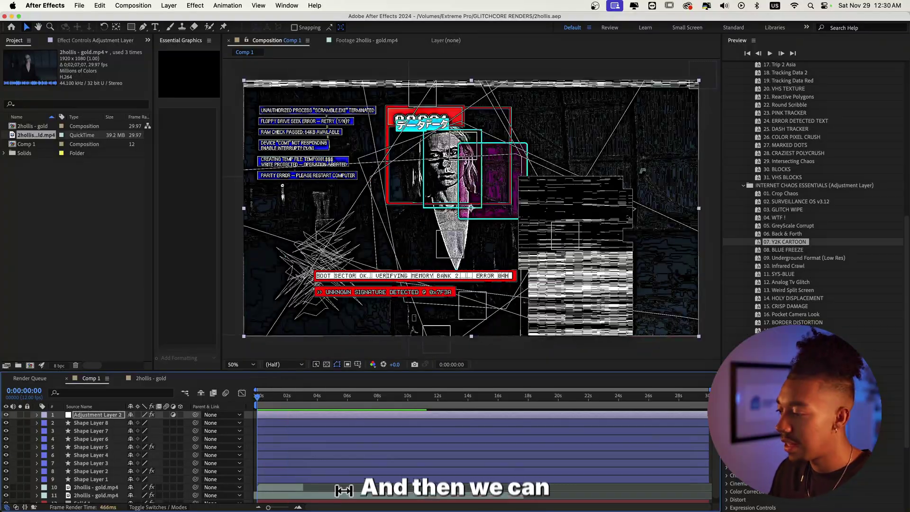
Step: Select both 2hollis - gold.mp4 layers and create another adjustment layer
left_click(336, 487)
left_click(590, 494)
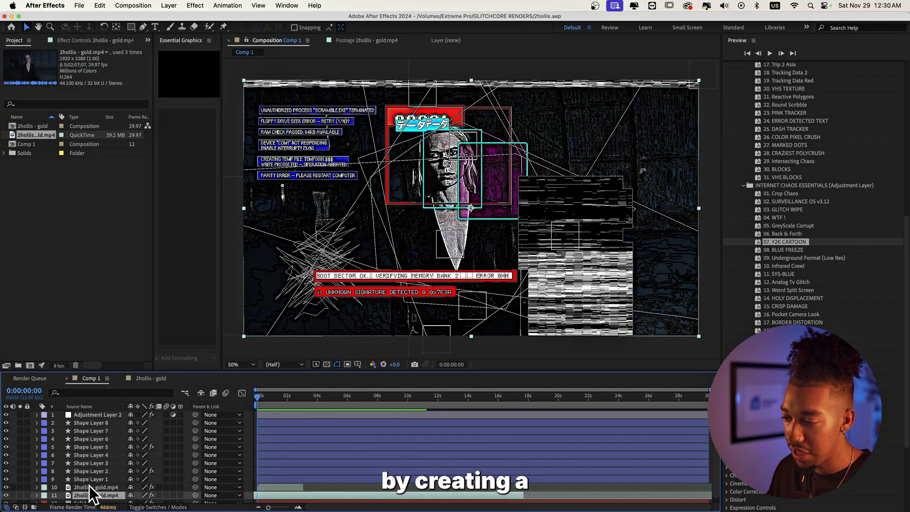
key("super+alt+y")
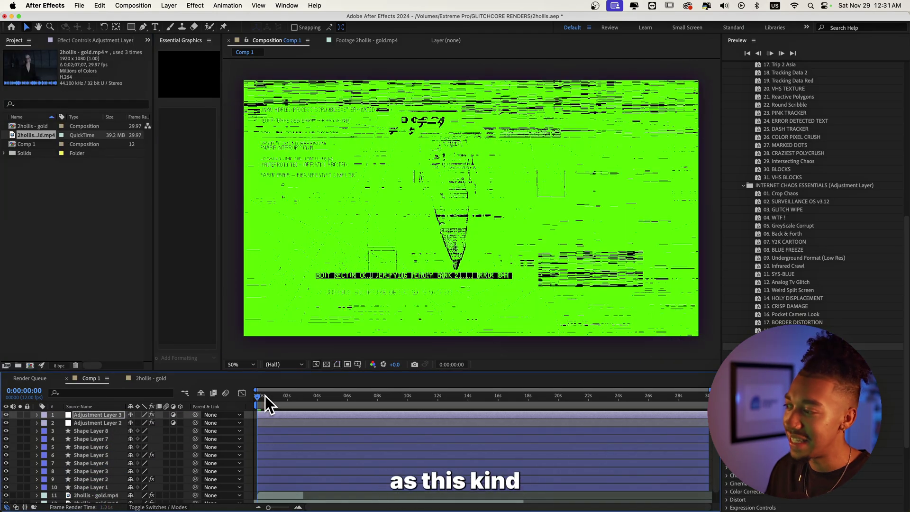
Step: Try Exclusion and Classic Difference, then set Adjustment Layer 3's blend mode to Hard Mix
left_click_drag(266, 396, 278, 397)
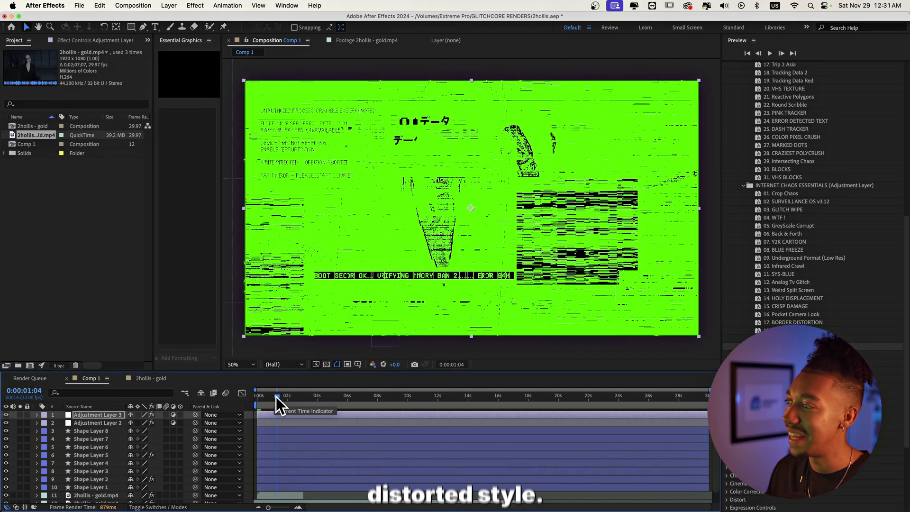
left_click(155, 507)
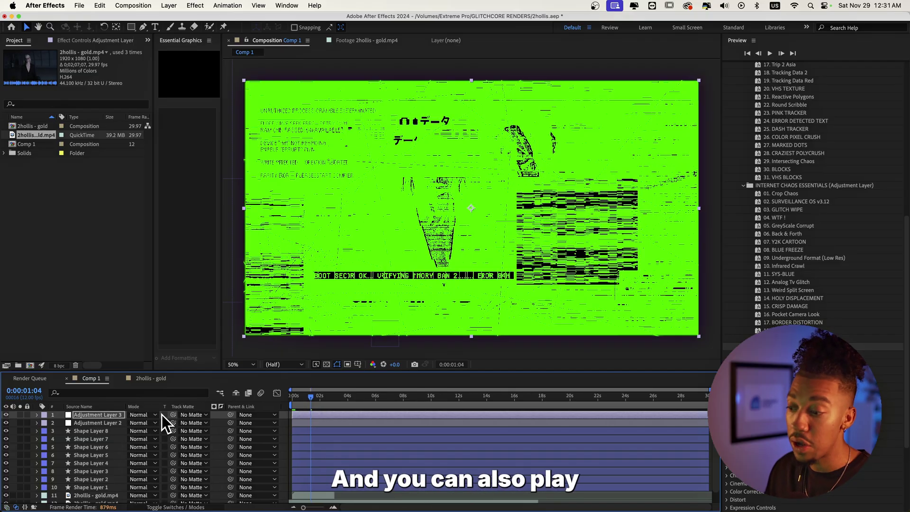
left_click(143, 416)
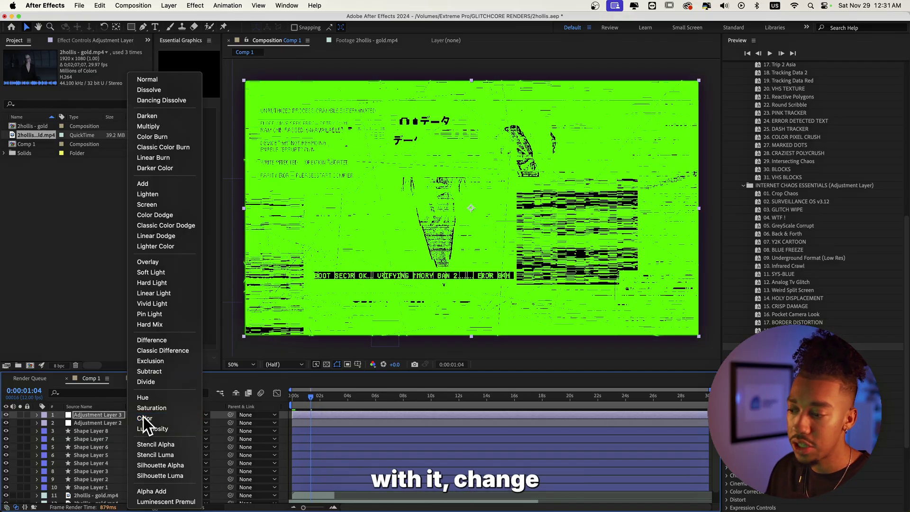
left_click(158, 358)
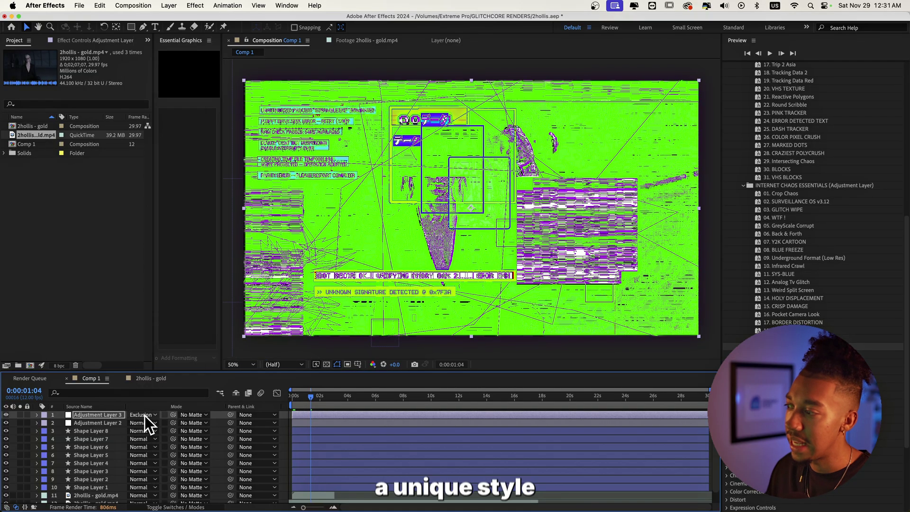
left_click(144, 416)
left_click(161, 351)
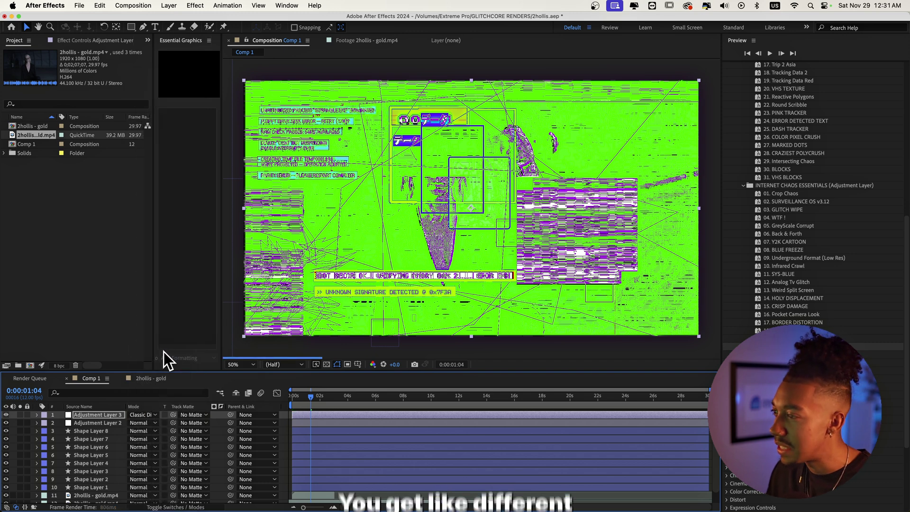
left_click(141, 415)
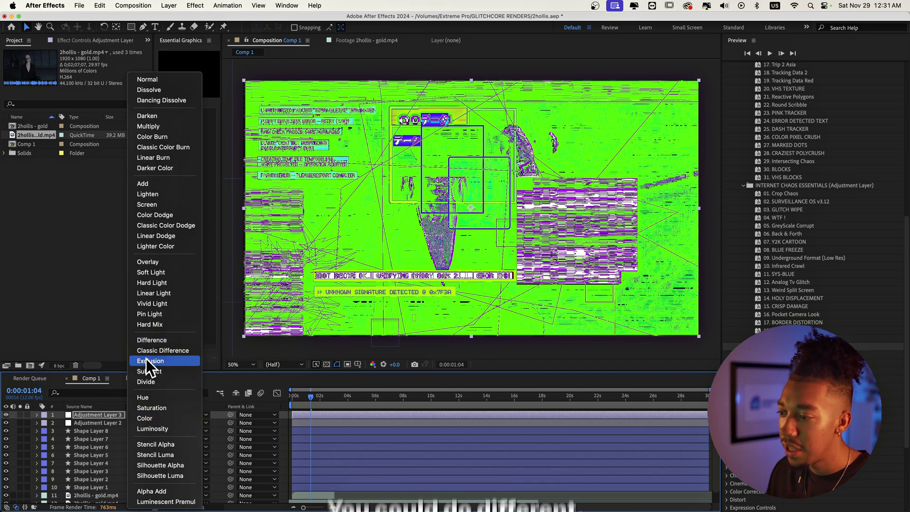
left_click(146, 360)
left_click(140, 414)
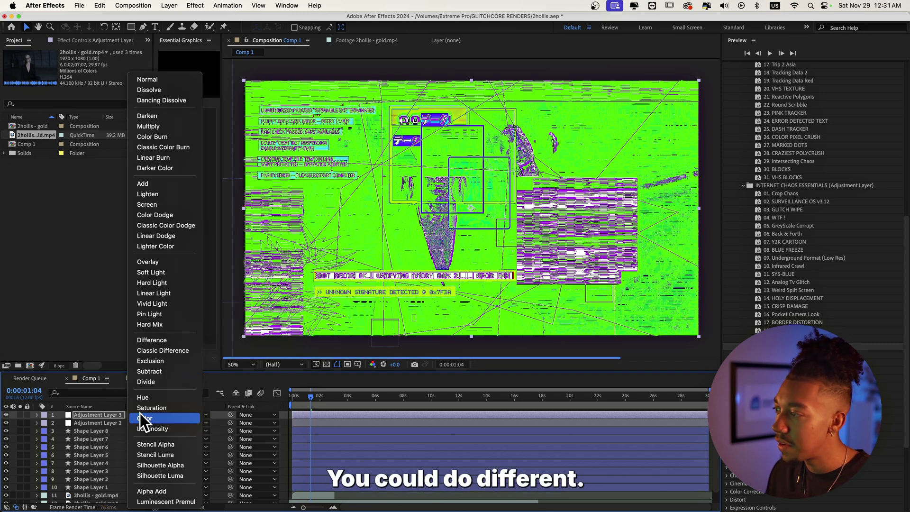
left_click(141, 323)
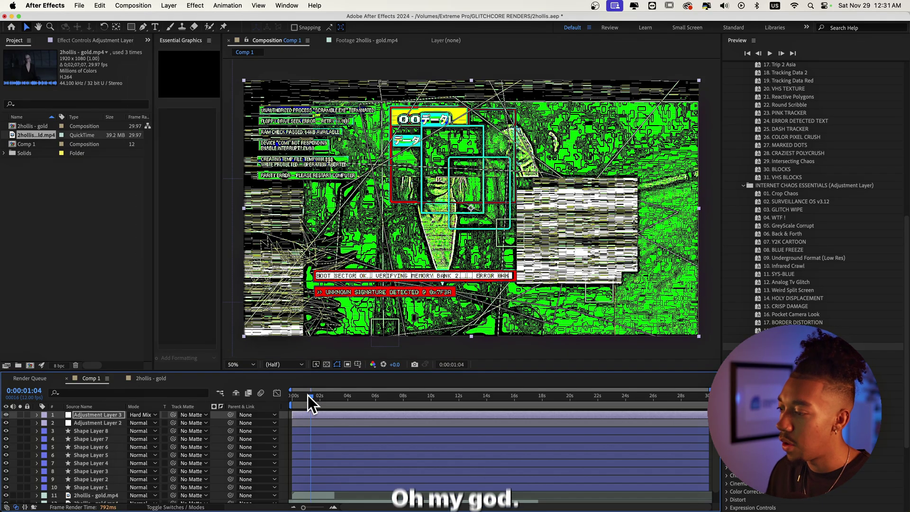
left_click_drag(308, 395, 258, 397)
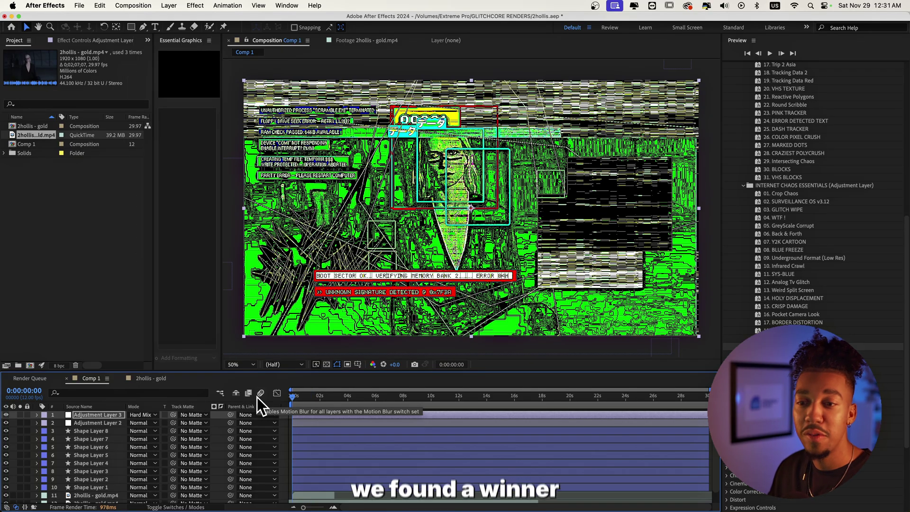
key("space")
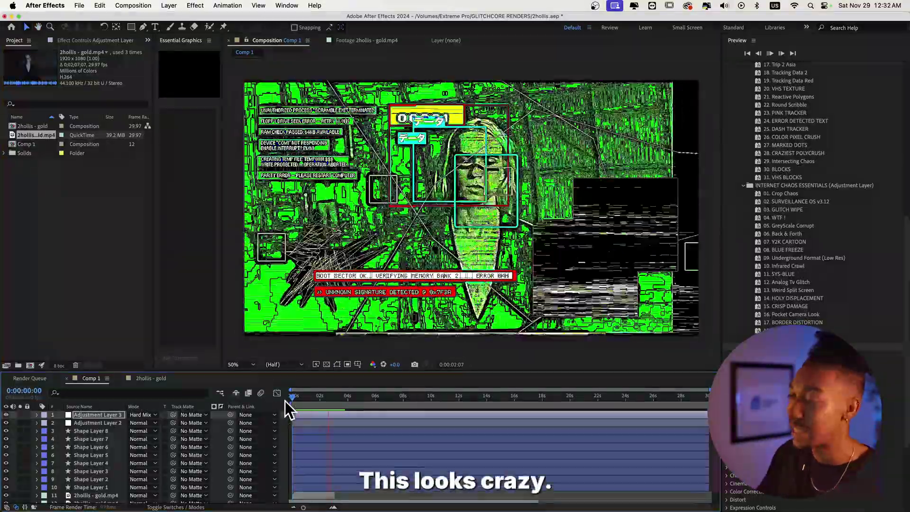
left_click_drag(307, 399, 327, 394)
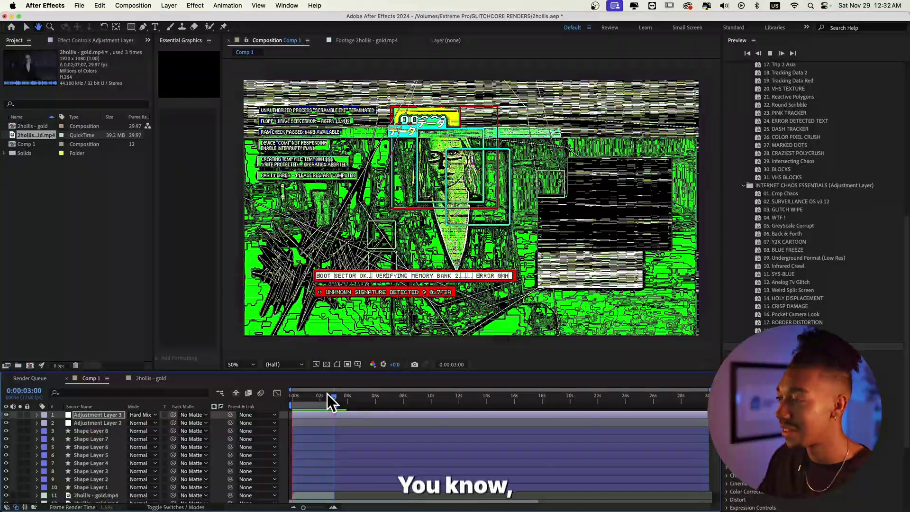
key("space")
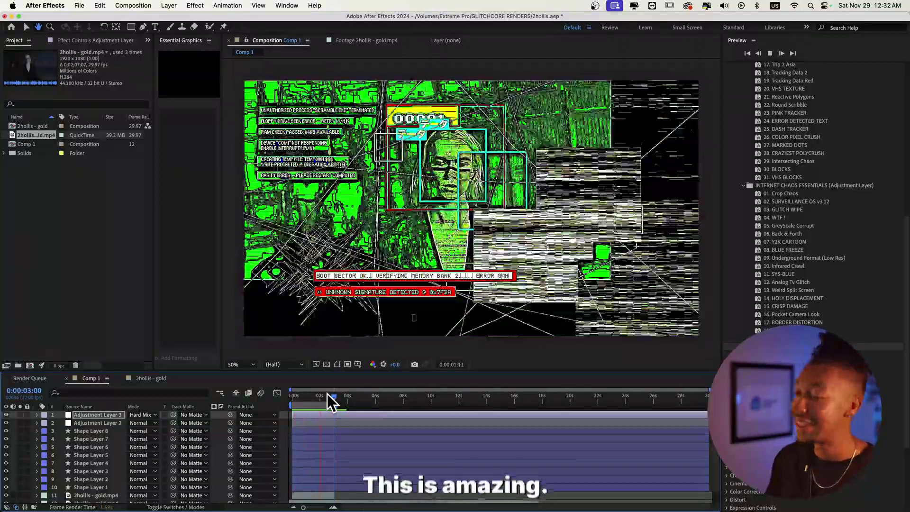